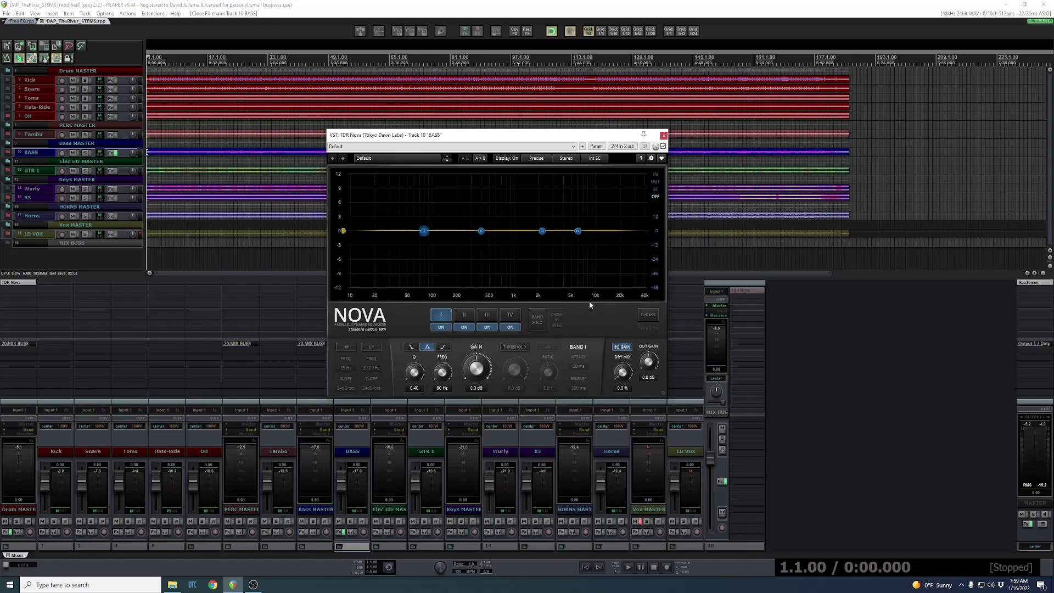
Enlarge the Nova equalizer window of the BASS track and reposition it over the mixer
left_click_drag(474, 140, 396, 115)
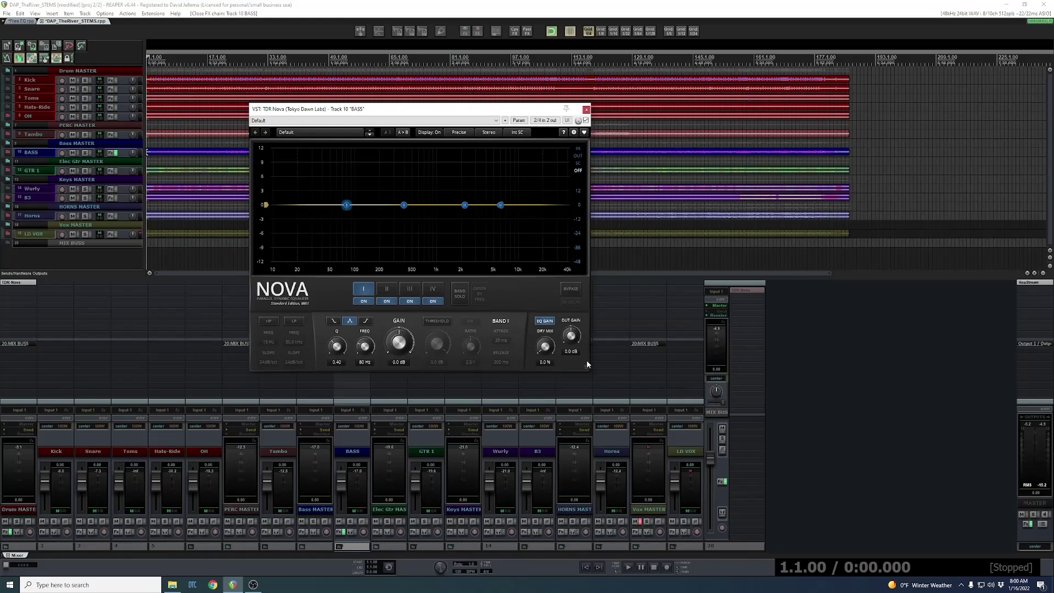
left_click_drag(587, 362, 777, 505)
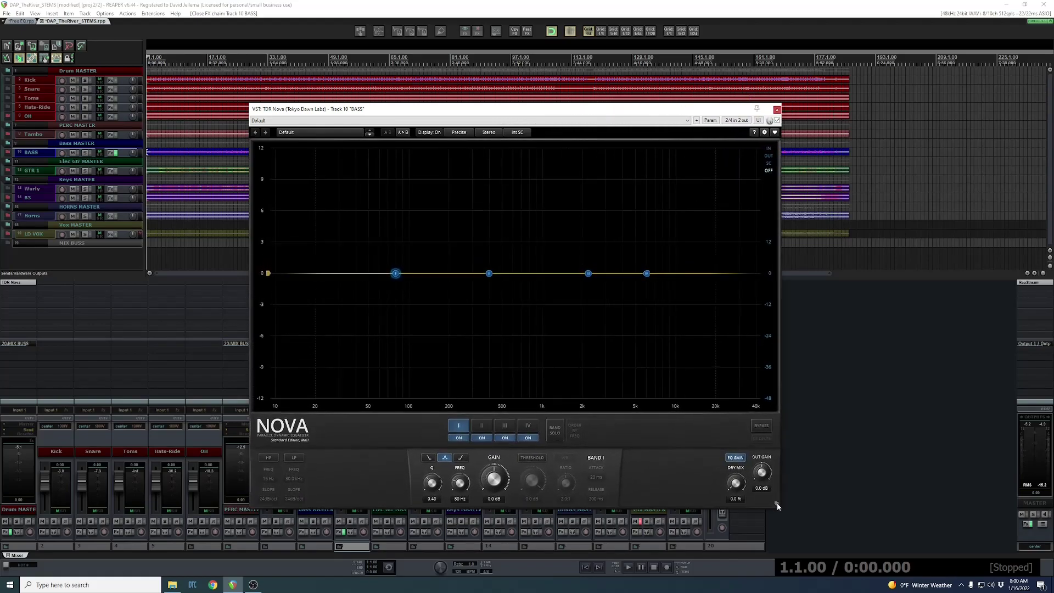
left_click_drag(515, 111, 491, 95)
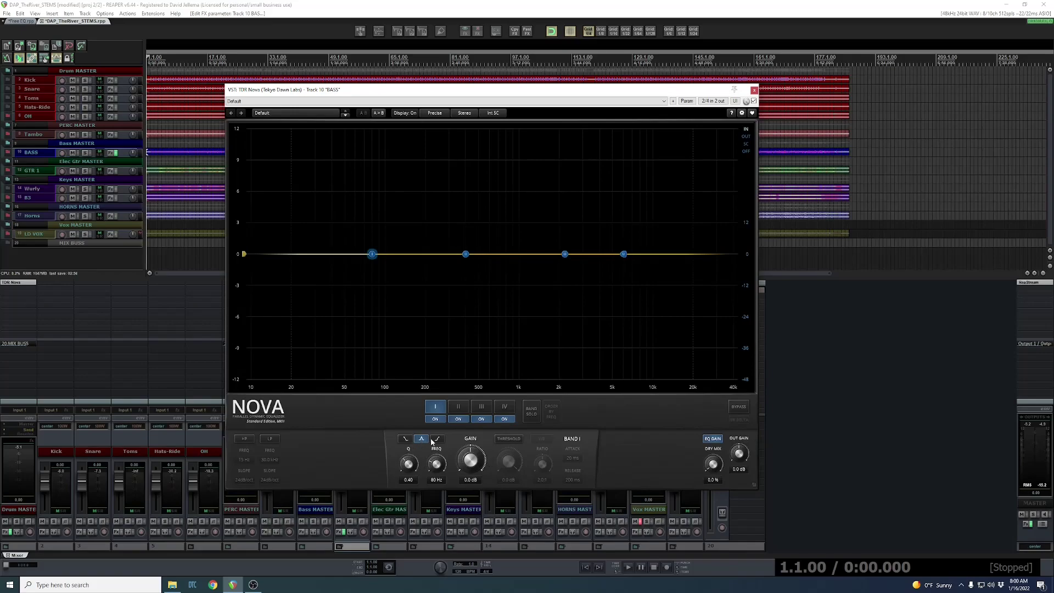
Try the high-pass and low-pass filters on the bass with high-pass slopes of 6, 12 and 72 dB/oct, and switch both off
left_click(245, 439)
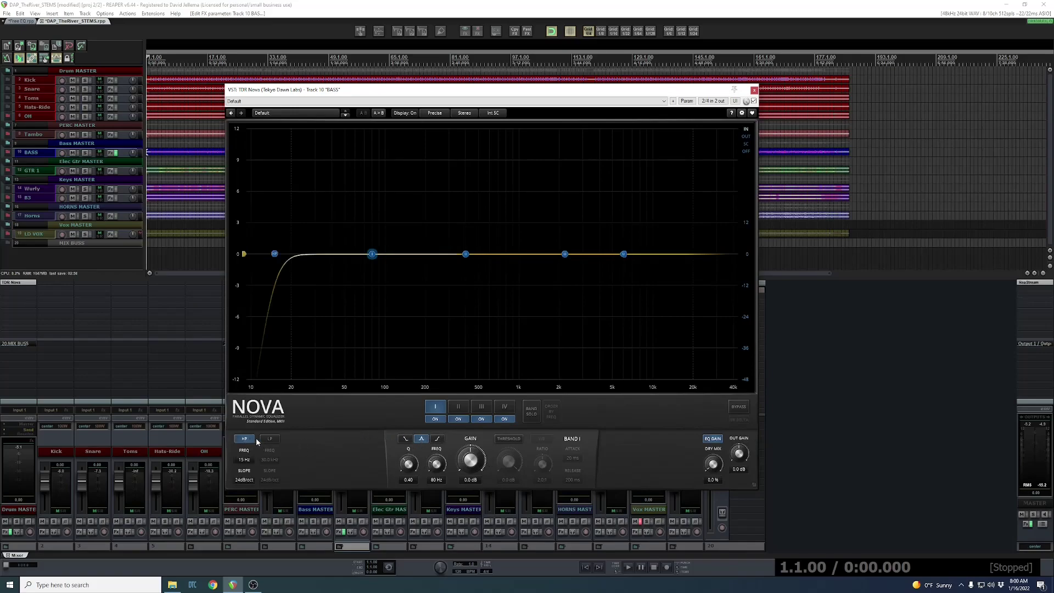
left_click(269, 438)
left_click(243, 480)
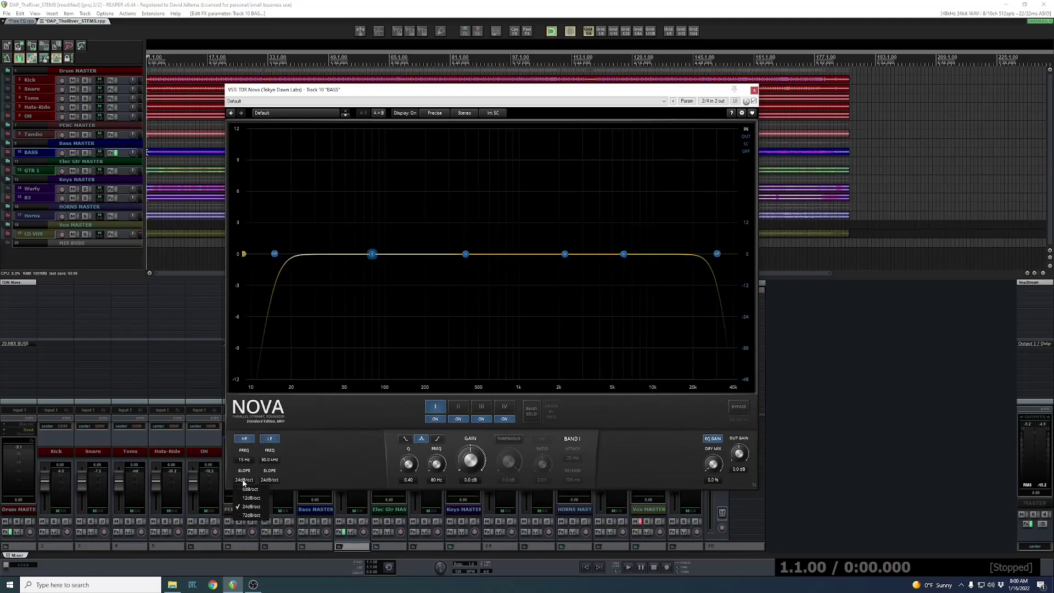
left_click(250, 489)
left_click(244, 480)
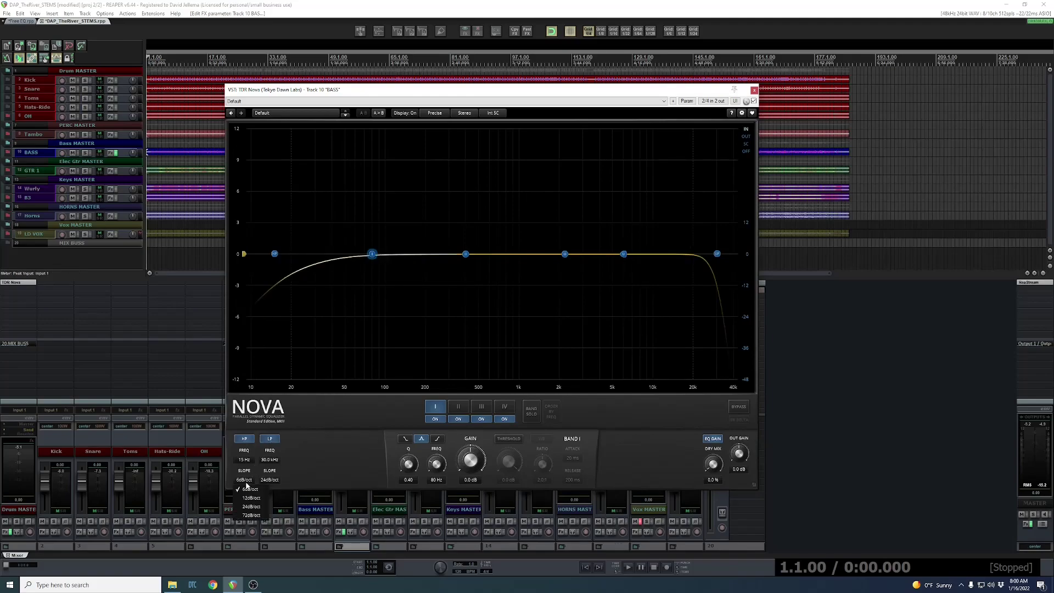
left_click(249, 504)
left_click(245, 481)
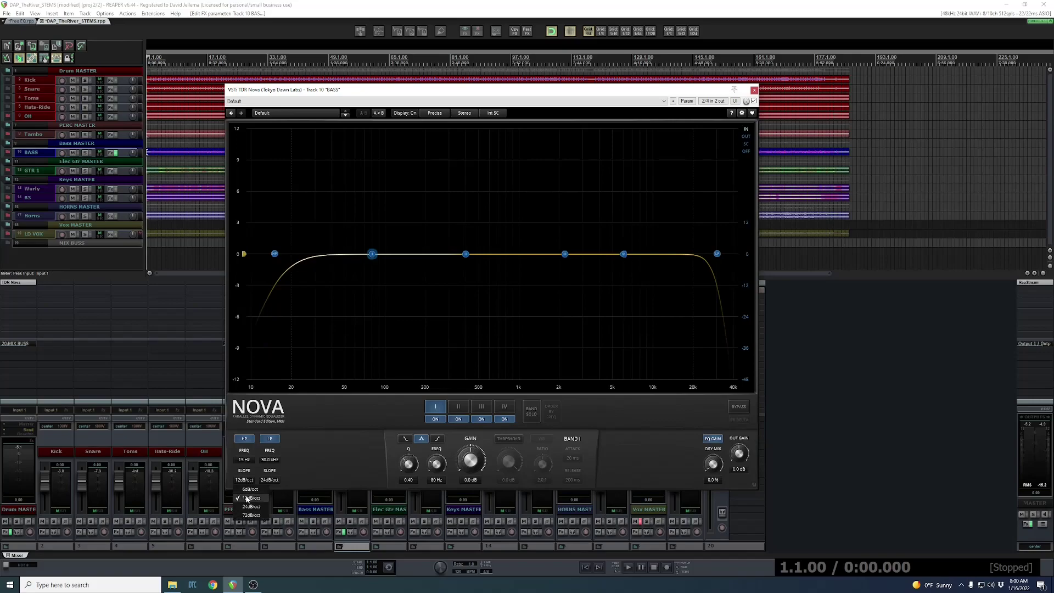
left_click(250, 499)
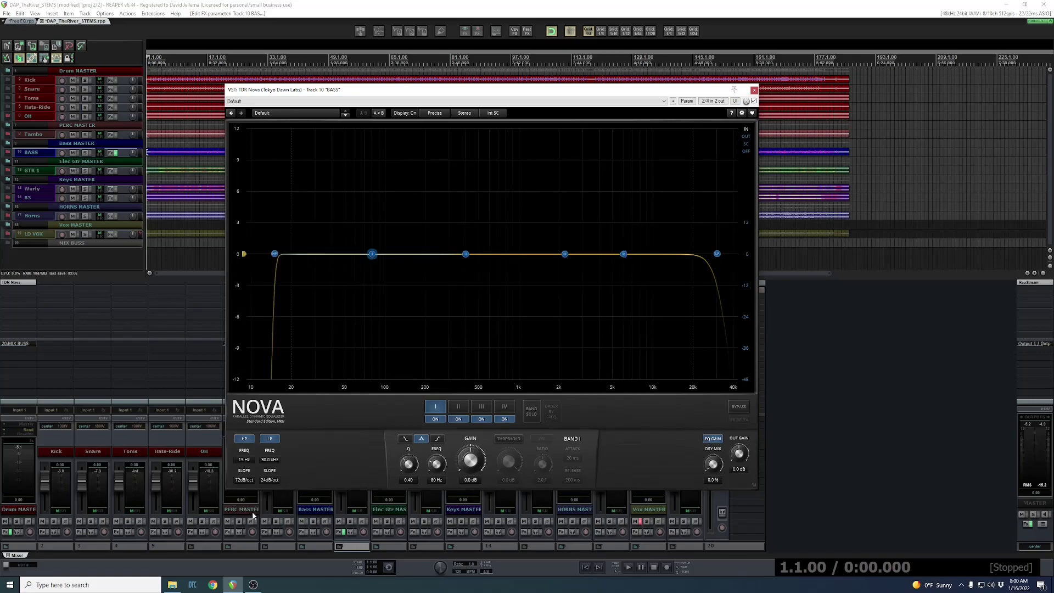
left_click(248, 441)
left_click(271, 439)
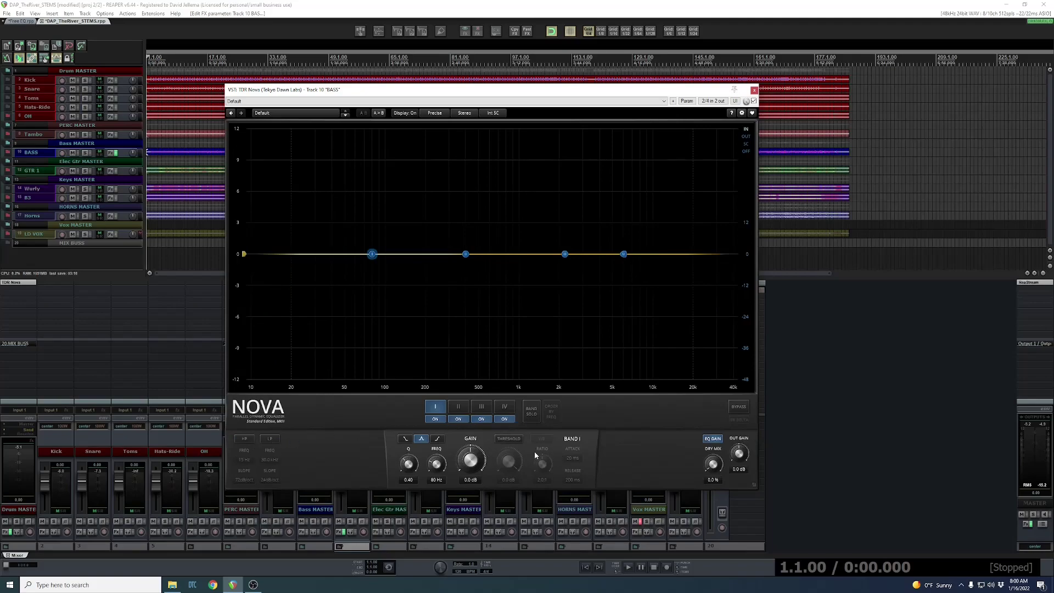
Boost band I on the bass by about 0.9 dB at 85 Hz, auditioning it with Band Solo
left_click(535, 412)
left_click_drag(372, 253, 375, 244)
left_click(531, 411)
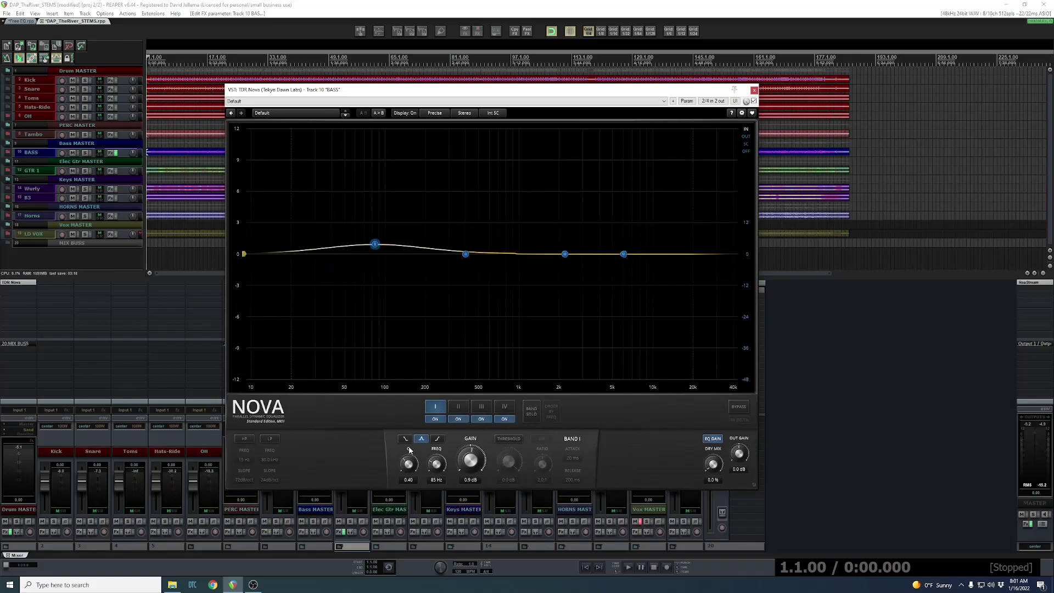
Make the bass's band I dynamic with threshold -11.4 dB, ratio 2.1:1, gain 2.4 dB and Q 0.70, and toggle the delta audition
left_click(509, 439)
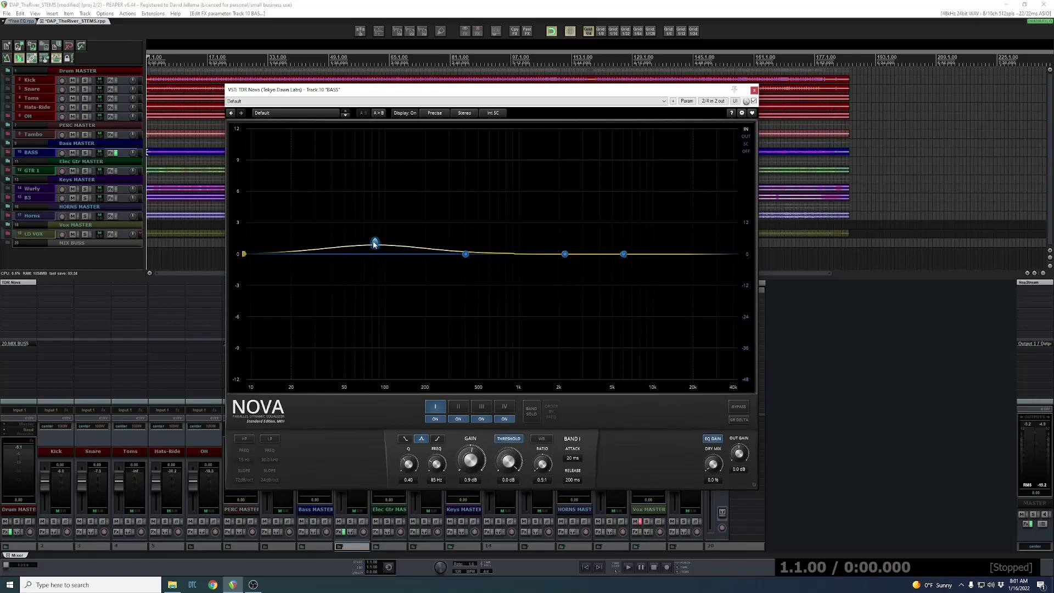
left_click_drag(377, 239, 379, 240)
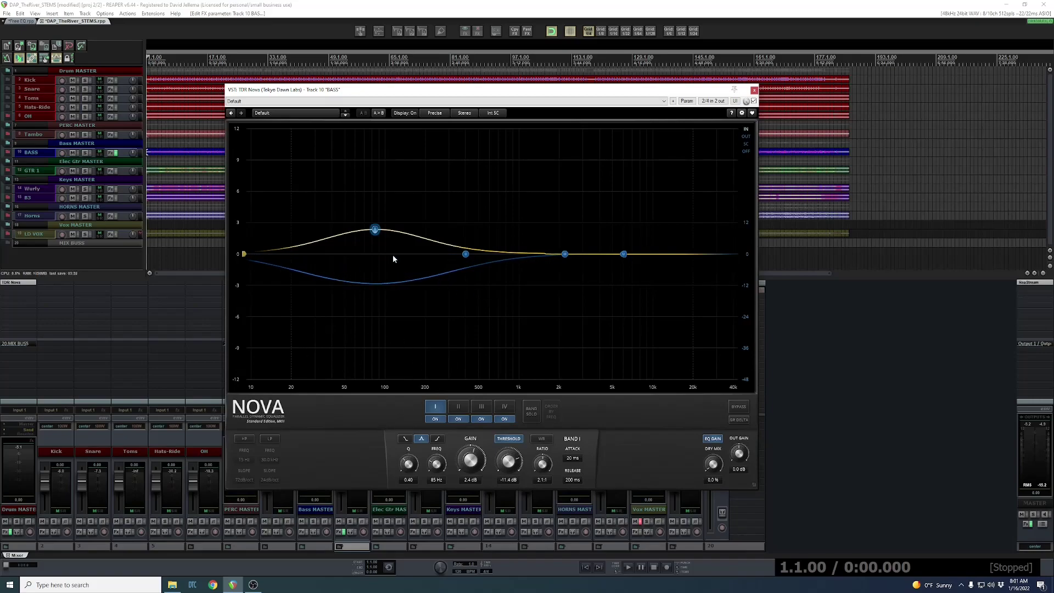
left_click_drag(408, 465, 408, 452)
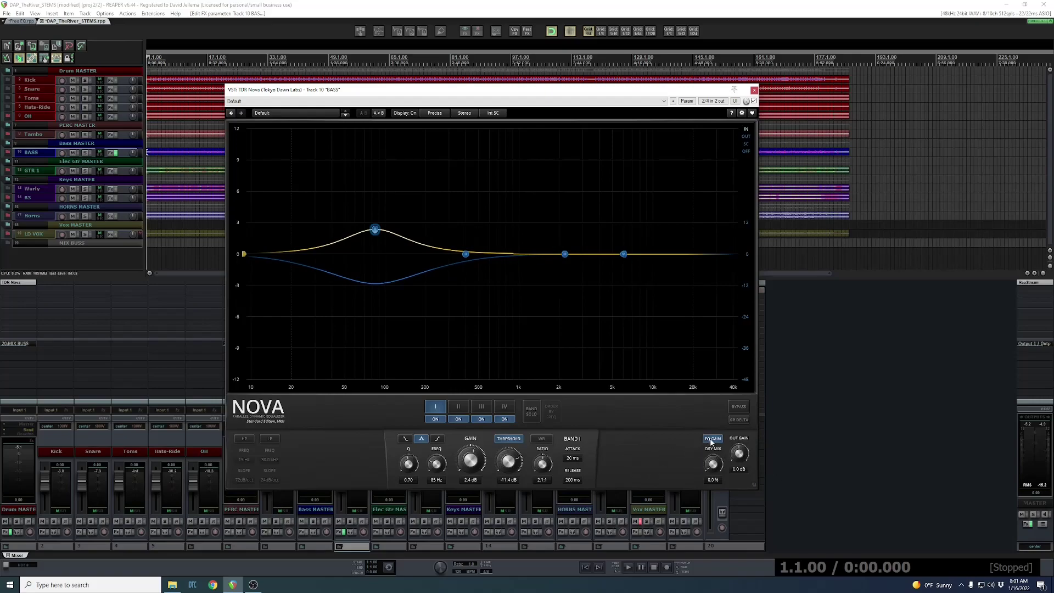
left_click(739, 419)
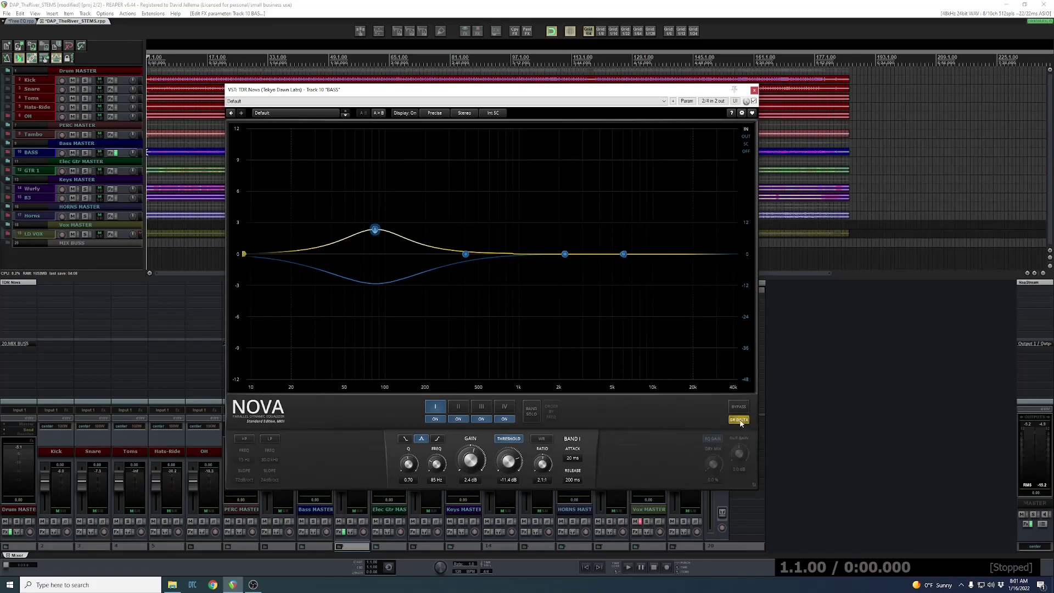
left_click(739, 420)
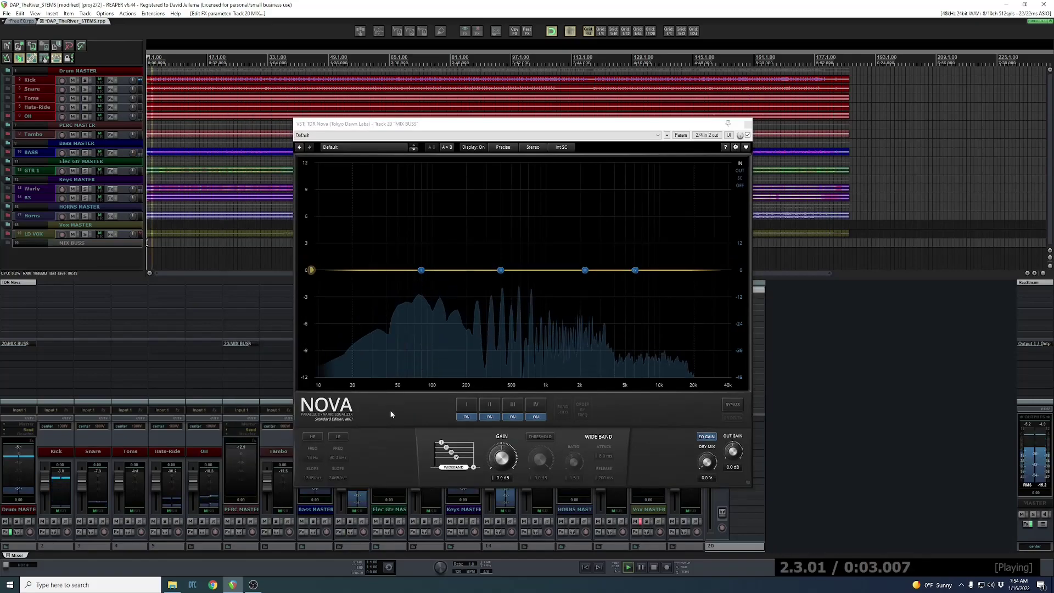
Enable the high-pass filter on the MIX BUSS equalizer and set its frequency to 20 Hz
left_click(313, 437)
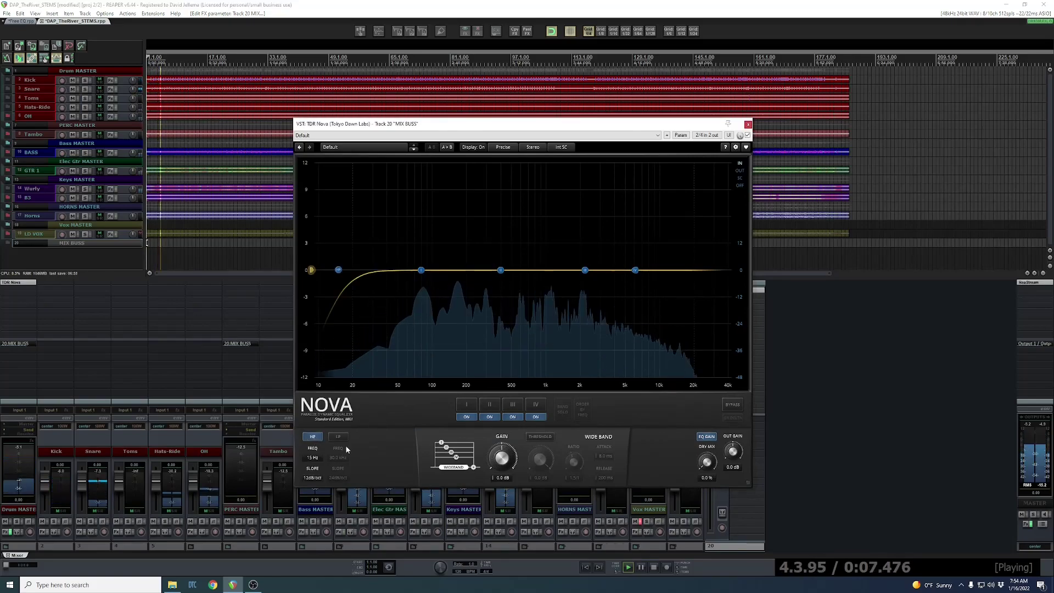
double_click(312, 458)
type("20")
key("Return")
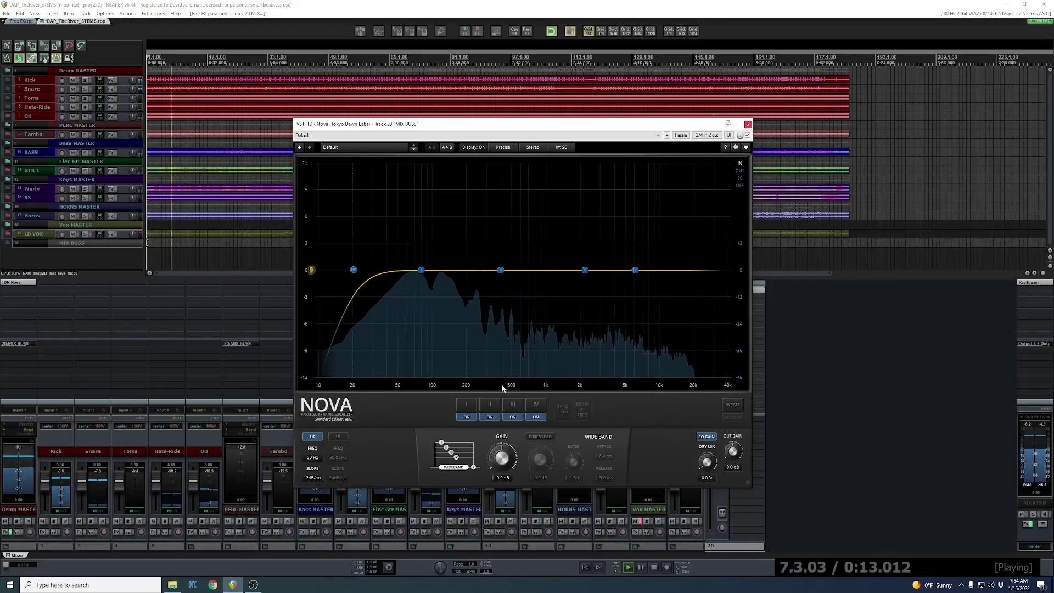
Cut band II on the mix buss by about 1.4 dB near 565 Hz and boost band I about 2.3 dB at 79 Hz with Q 0.35
mouse_move(500, 270)
left_mouse_down()
mouse_move(517, 259)
mouse_move(516, 284)
left_mouse_up()
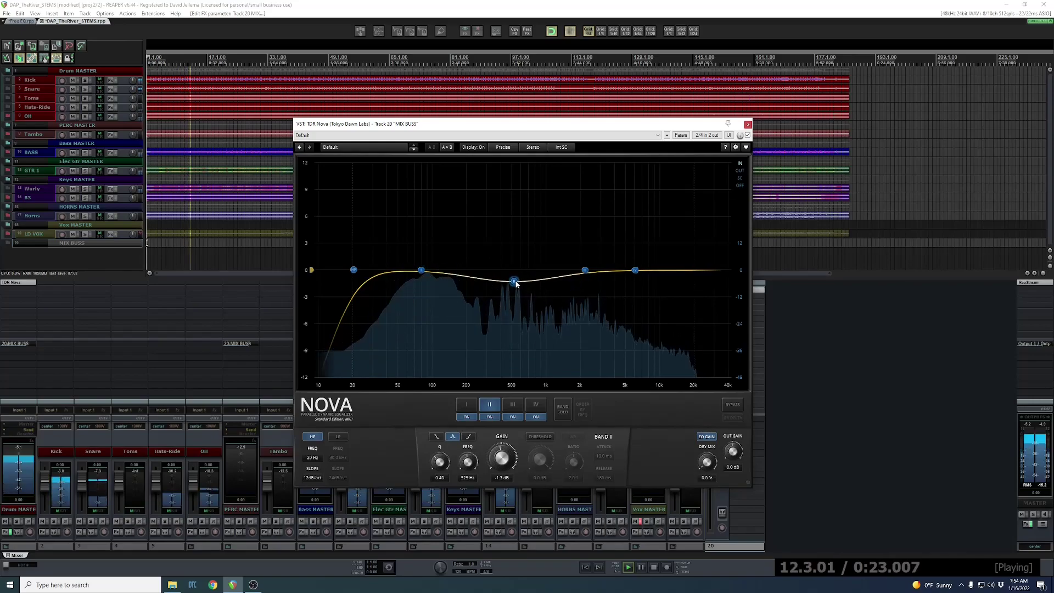
left_click(421, 271)
left_click_drag(421, 271, 421, 250)
scroll(418, 260, "down", 5)
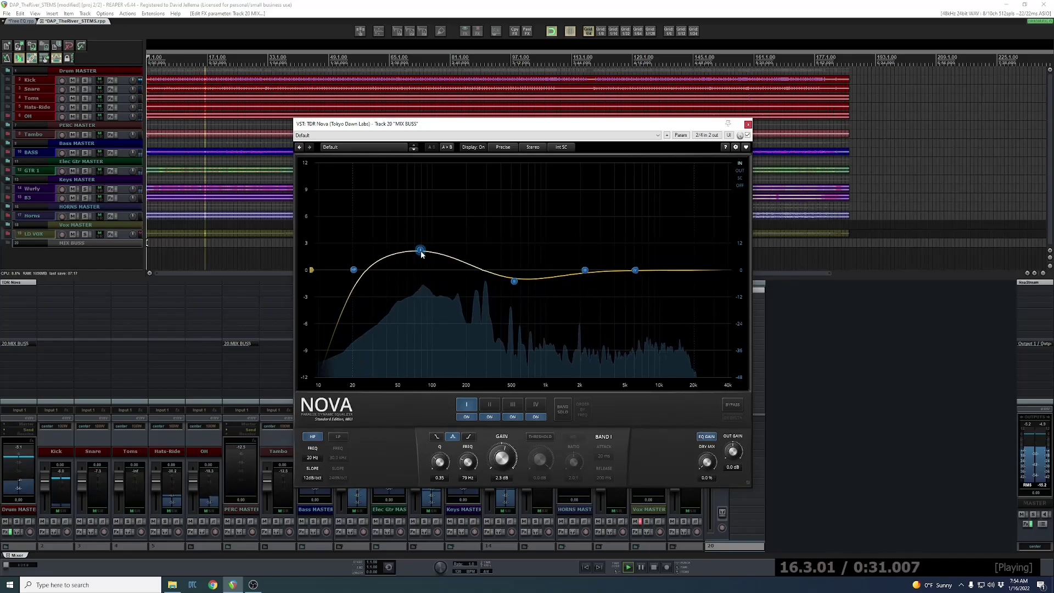
left_click_drag(509, 283, 512, 284)
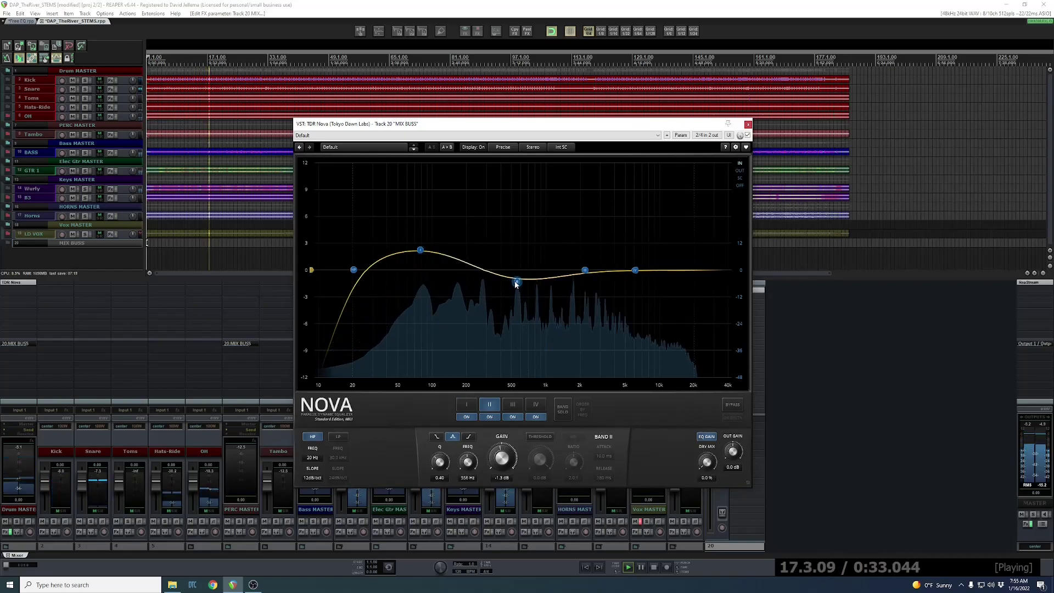
Raise the band IV high shelf by about 2.1 dB at 4.0 kHz and compare the mix with the equalizer bypassed and active
left_click_drag(635, 271, 615, 253)
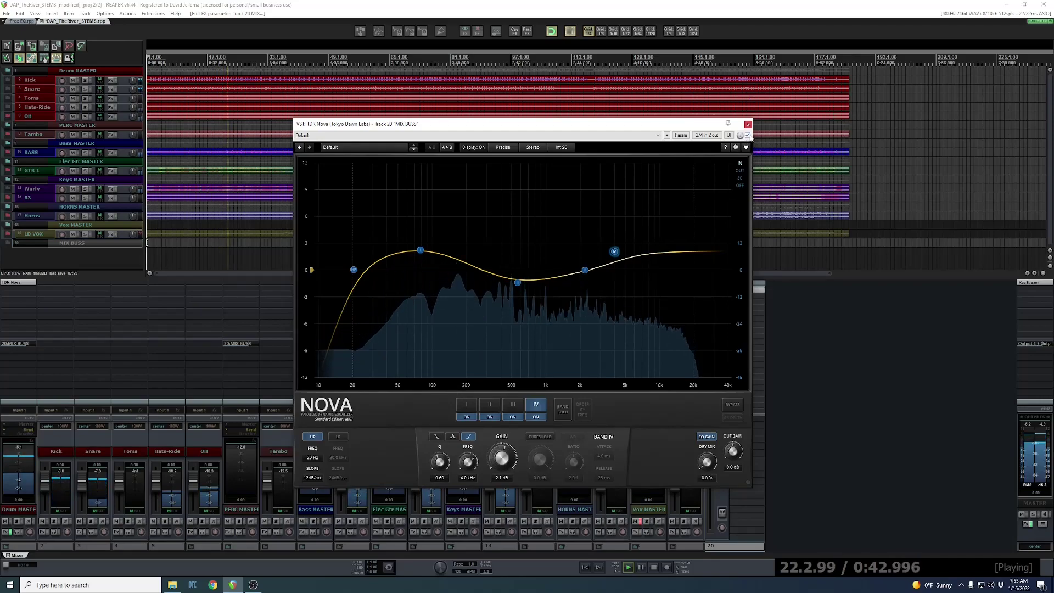
left_click(747, 136)
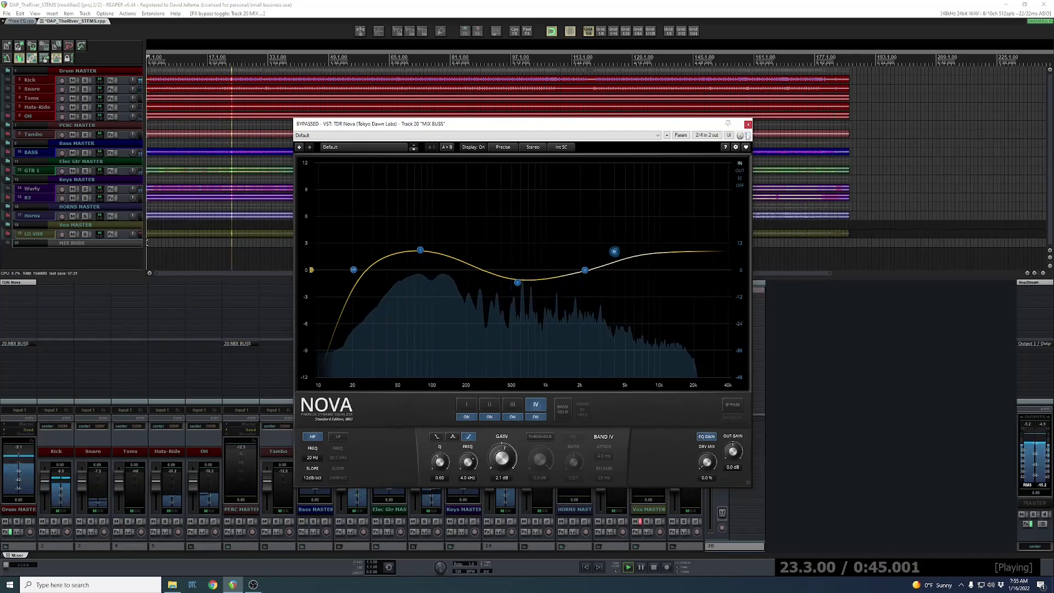
left_click(748, 136)
Solo band II on the mix buss and try it as a boost of about 1.2 dB around 444 to 491 Hz
left_click(517, 282)
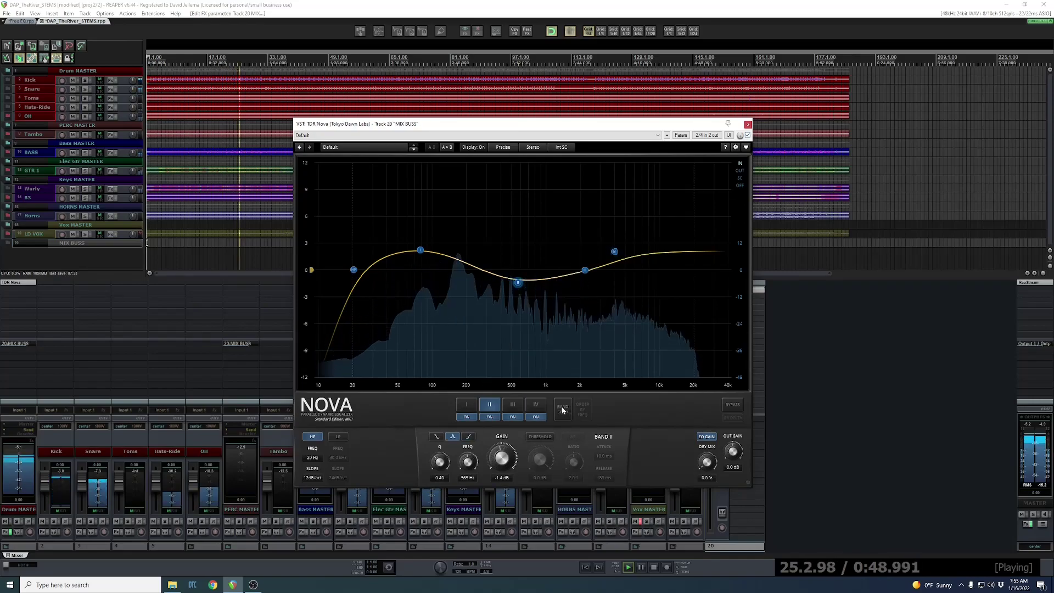
left_click(517, 282, "alt")
left_click_drag(517, 283, 510, 260)
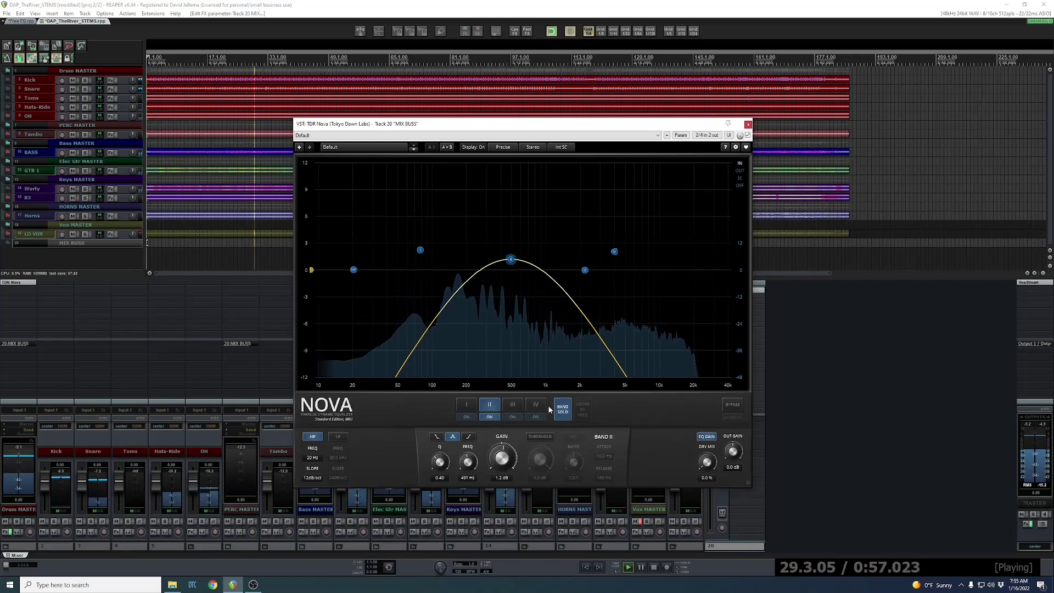
left_click(513, 316)
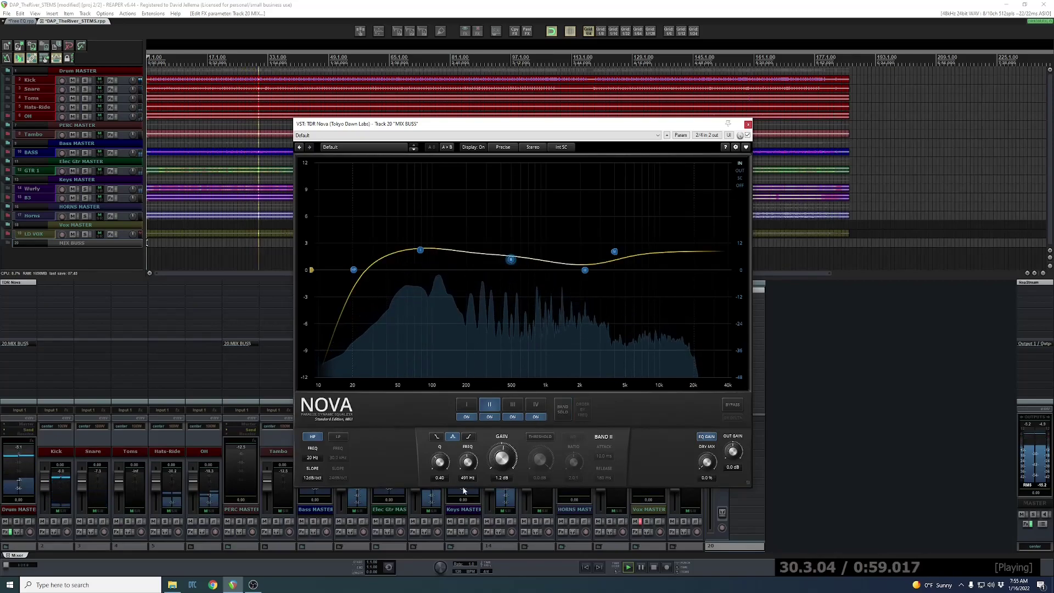
scroll(467, 461, "down", 2)
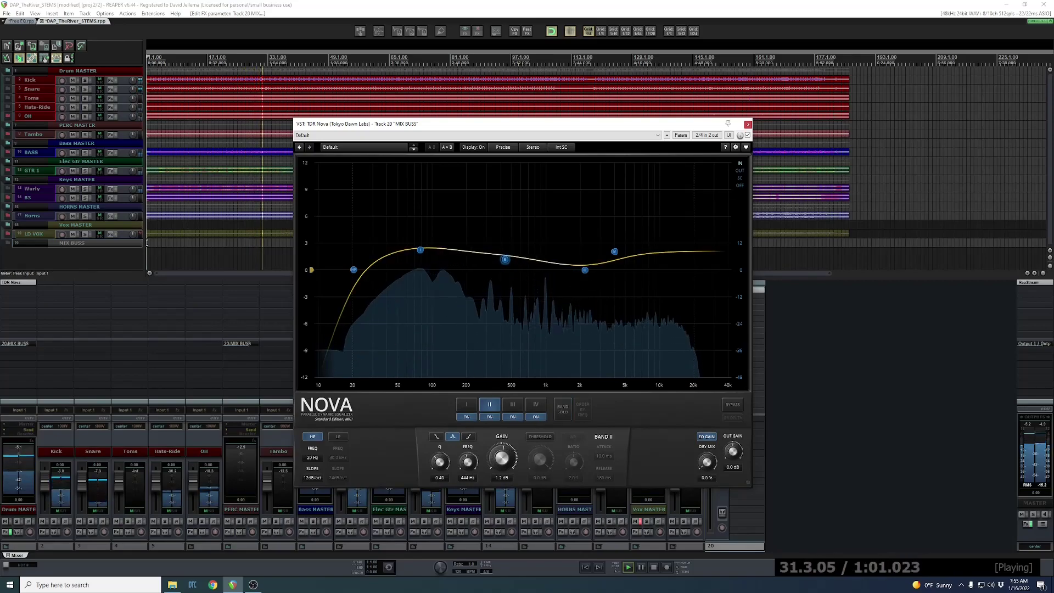
Set band II to a cut of about 1.4 dB at 482 Hz and compare the mix with the equalizer bypassed and active
left_click_drag(509, 259, 510, 283)
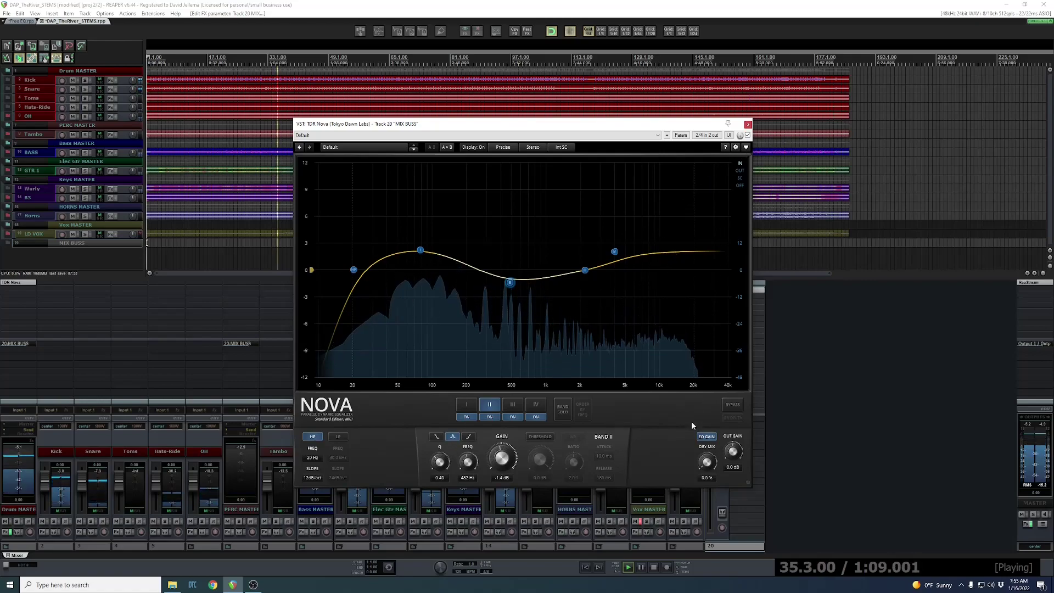
left_click(747, 135)
left_click(747, 135)
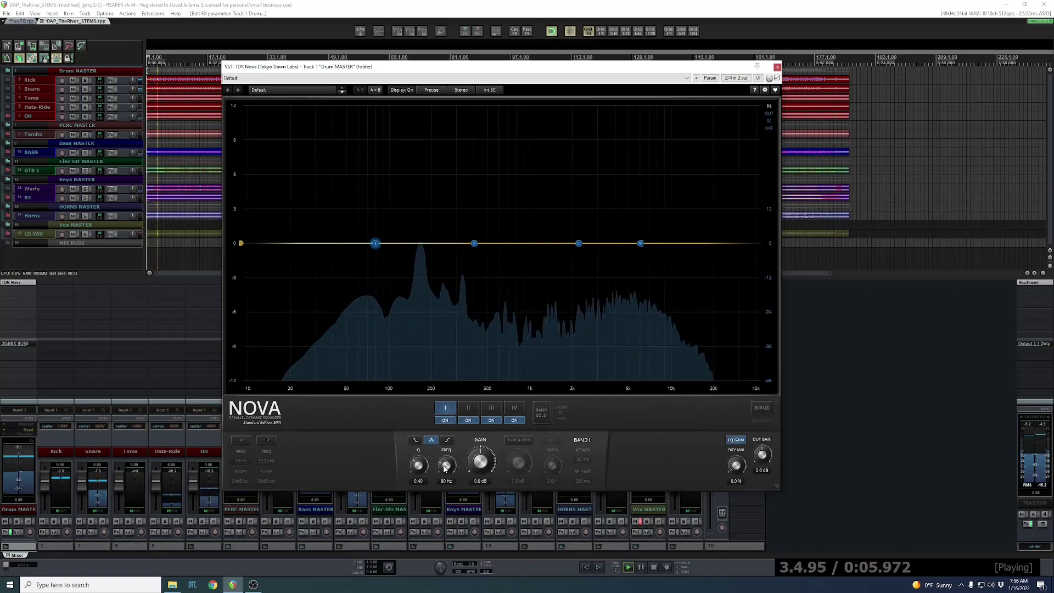
Enable the threshold on the Drum MASTER's band I, set ratio 0.5:1 and threshold -13.5 dB, and solo the drums
left_click(523, 439)
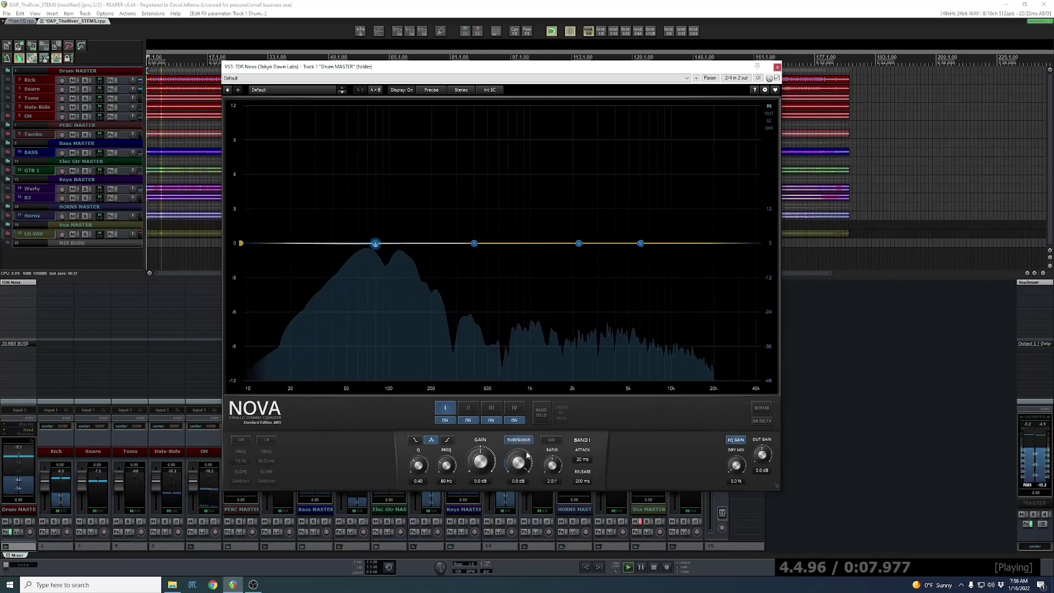
left_click_drag(552, 462, 552, 492)
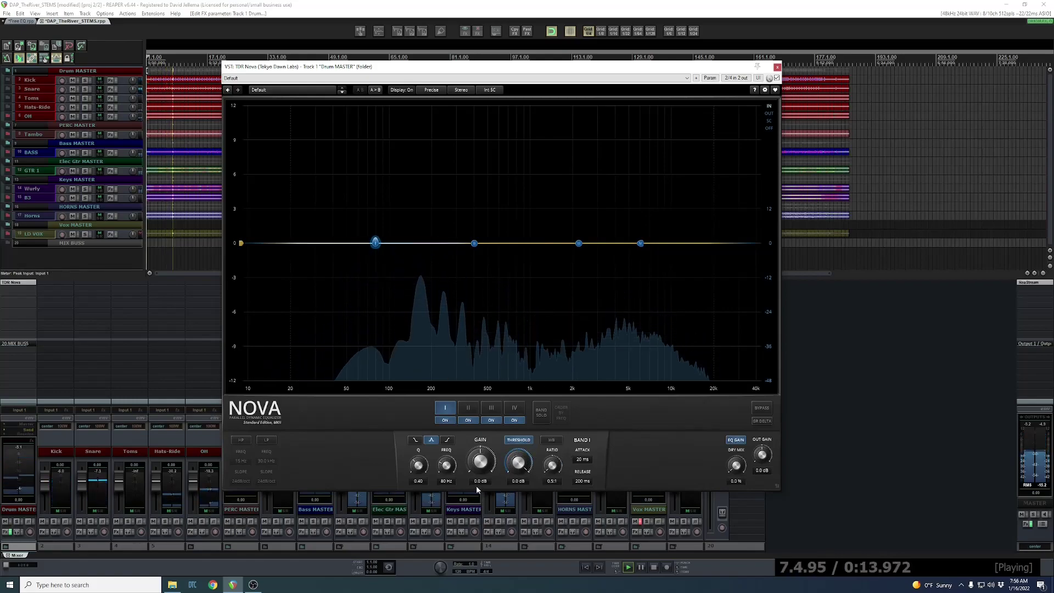
left_click(18, 523)
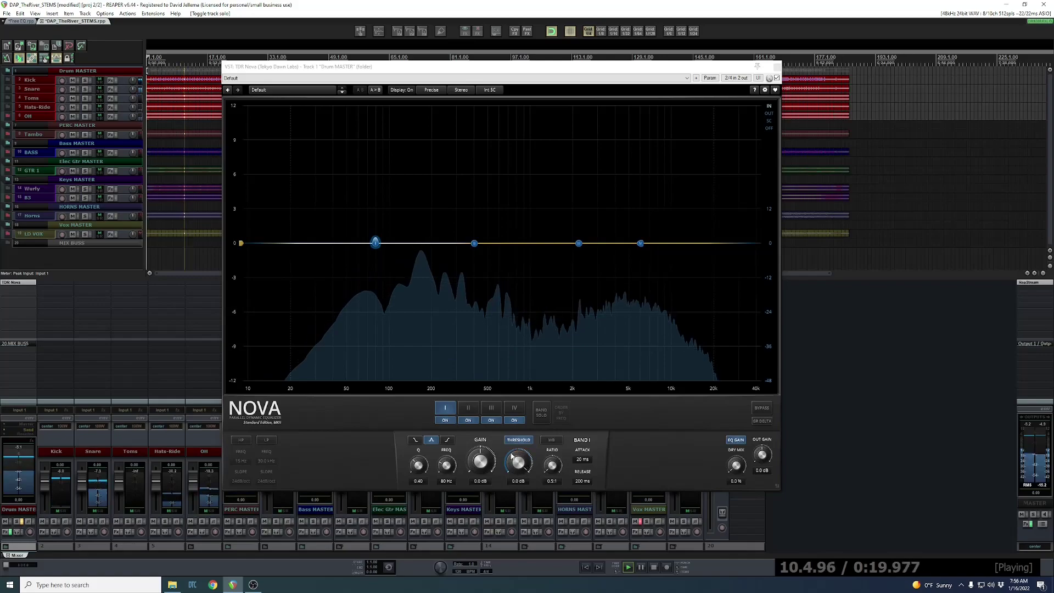
left_click_drag(511, 456, 511, 491)
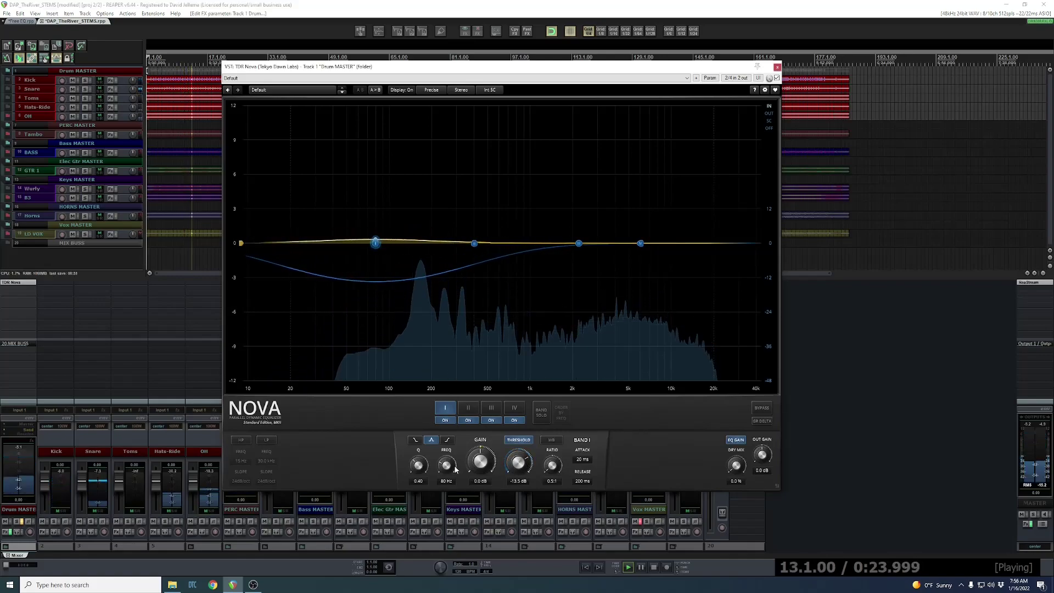
Set the drum band I's Q to 0.95 and threshold to -14.3 dB, and switch its dynamics off to compare
left_click_drag(418, 465, 418, 449)
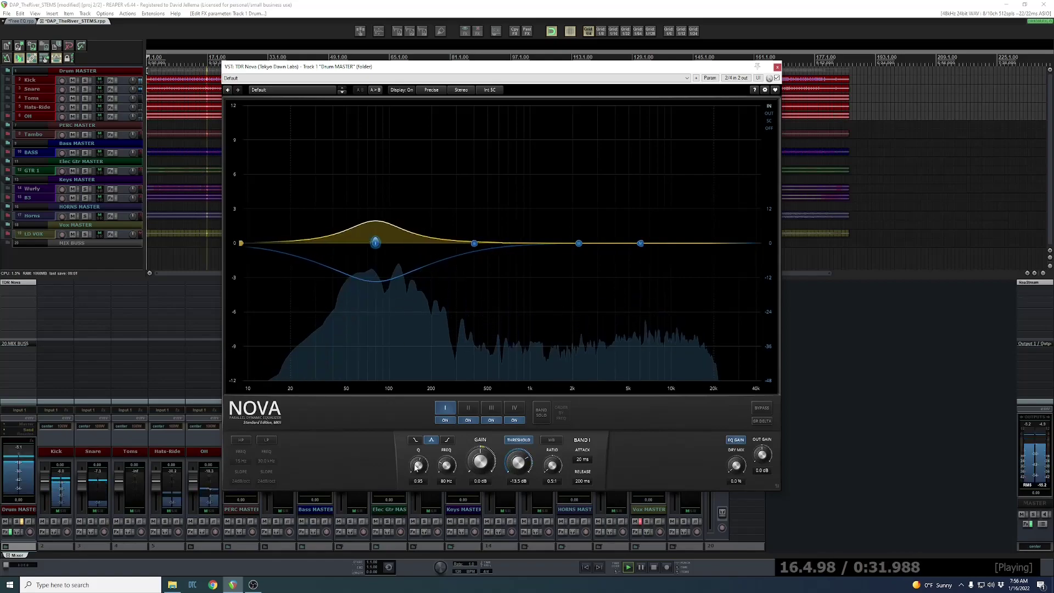
left_click_drag(518, 463, 518, 467)
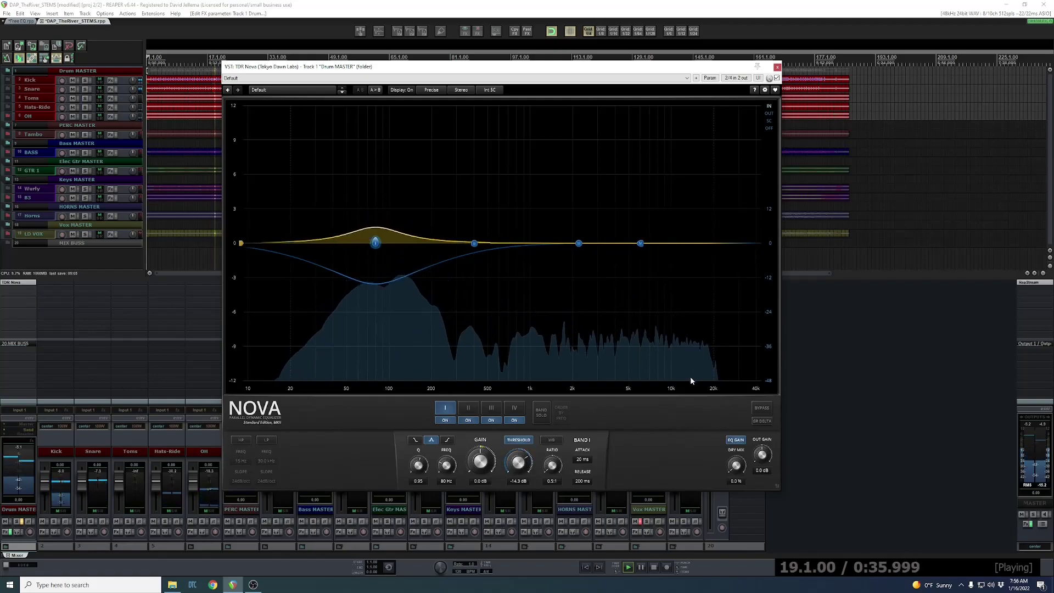
left_click(518, 440)
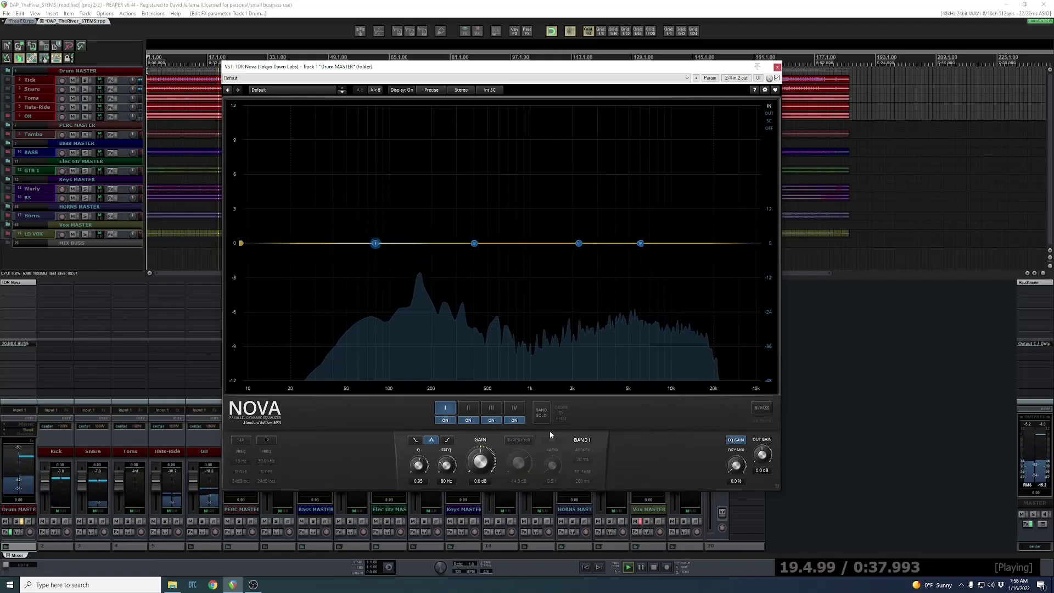
Re-enable band I's threshold on the drums and, with the drums unsoloed, compare the full mix with the equalizer bypassed and active
left_click(518, 438)
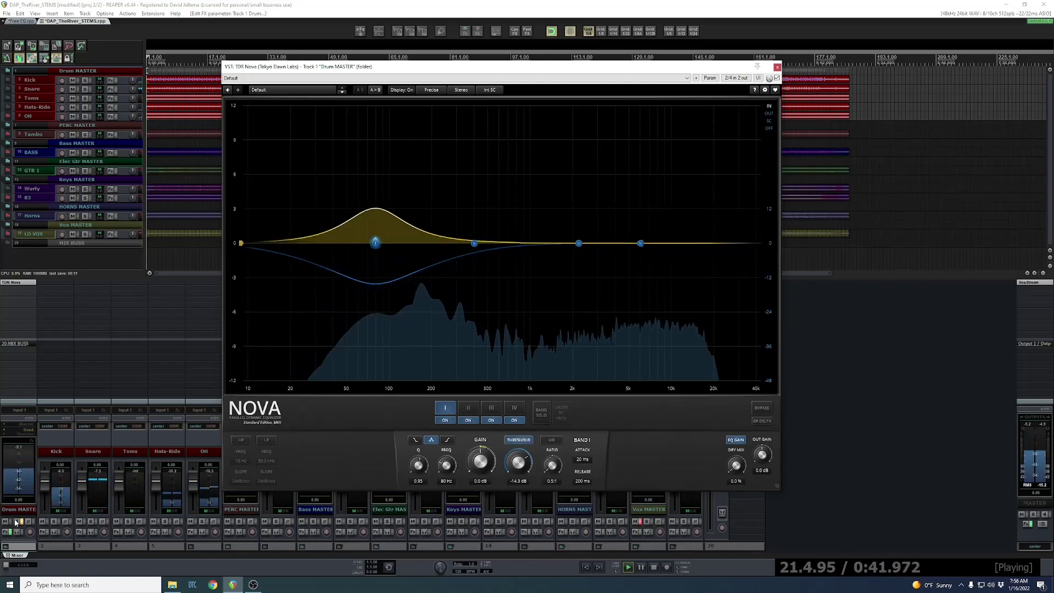
left_click(264, 522)
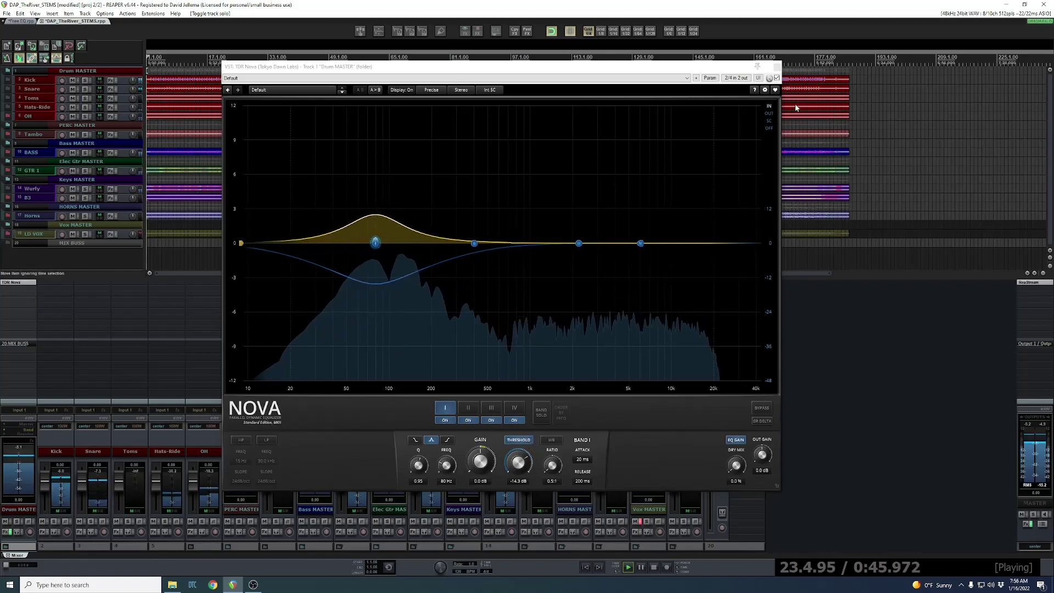
left_click(777, 78)
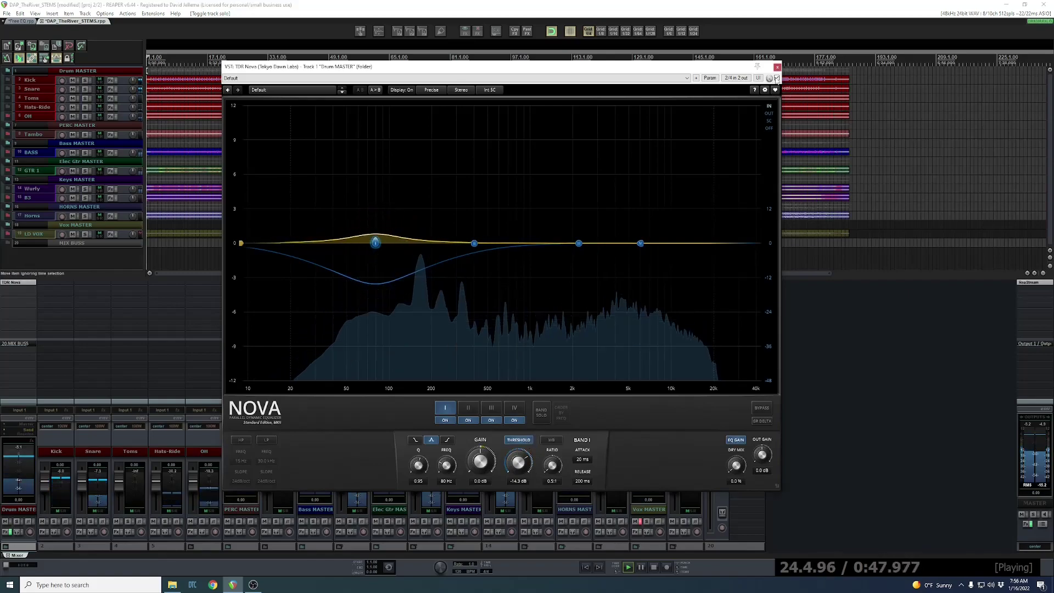
left_click(776, 78)
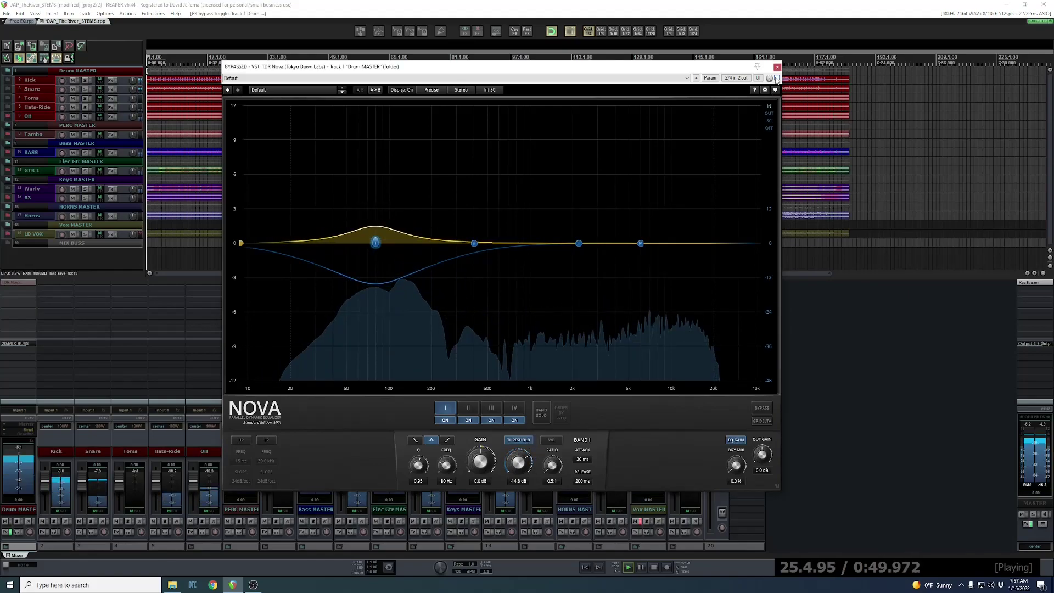
left_click(777, 78)
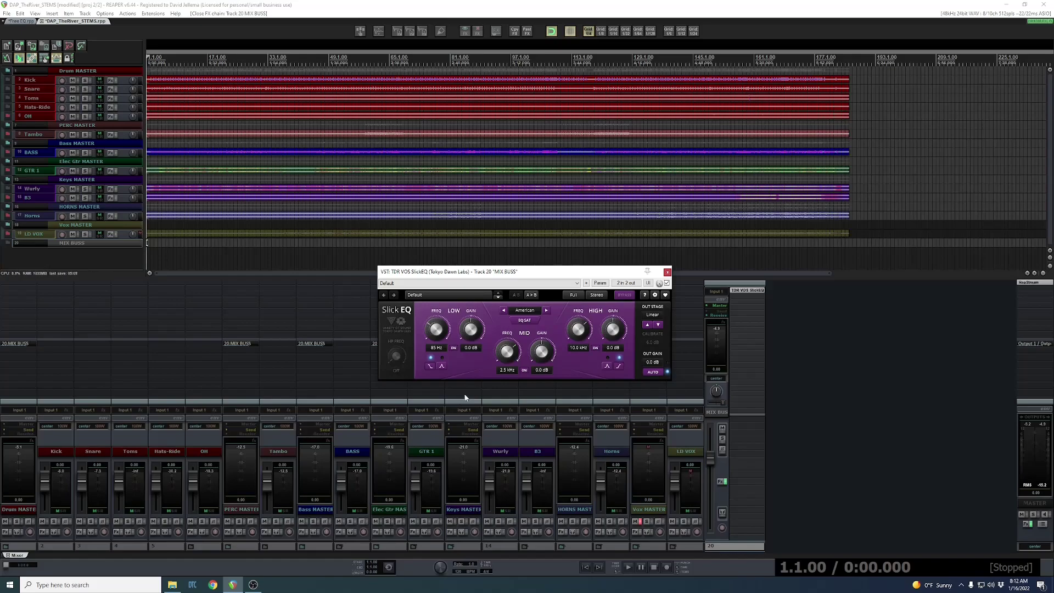
Set SlickEQ's high-pass frequency on the mix buss to 12 Hz and try the low band's bell shape
left_click_drag(529, 278, 521, 282)
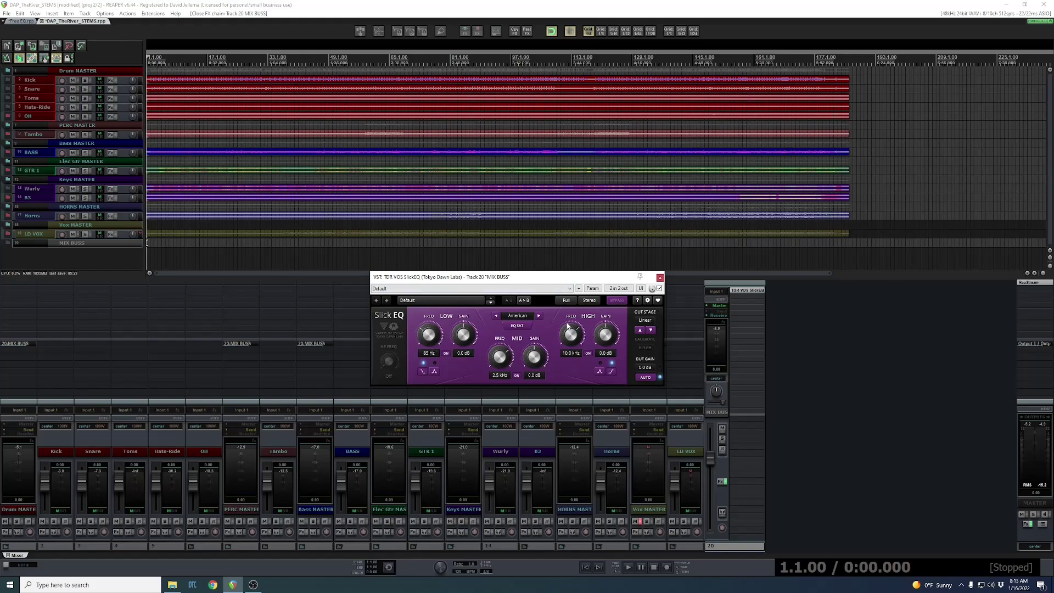
left_click_drag(396, 362, 388, 365)
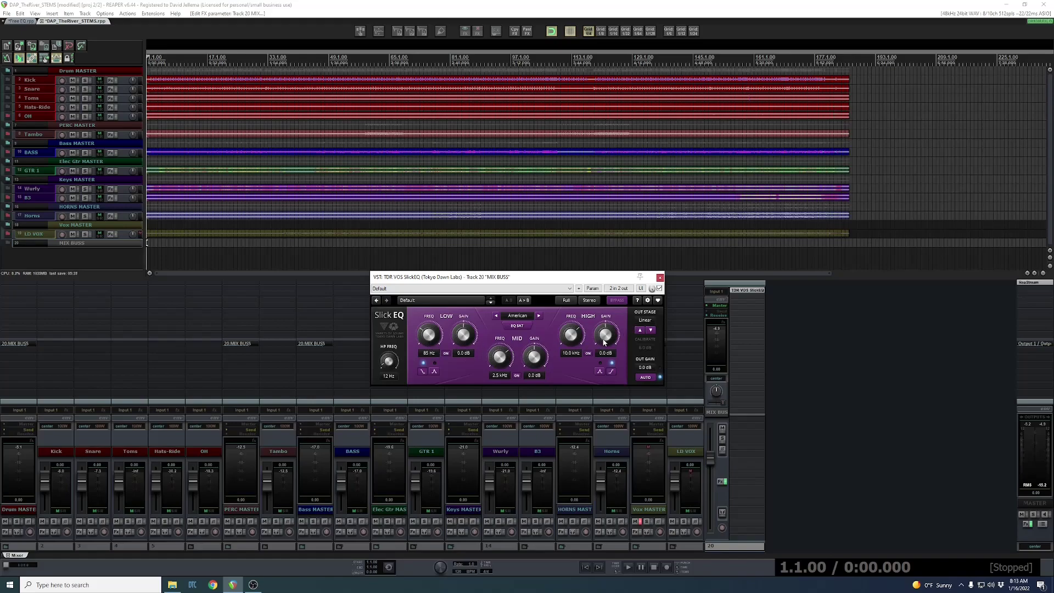
left_click(435, 372)
Cycle SlickEQ through its British, German and Soviet models back to American, try EQ SAT, and review the output stage options, keeping Linear
left_click(539, 316)
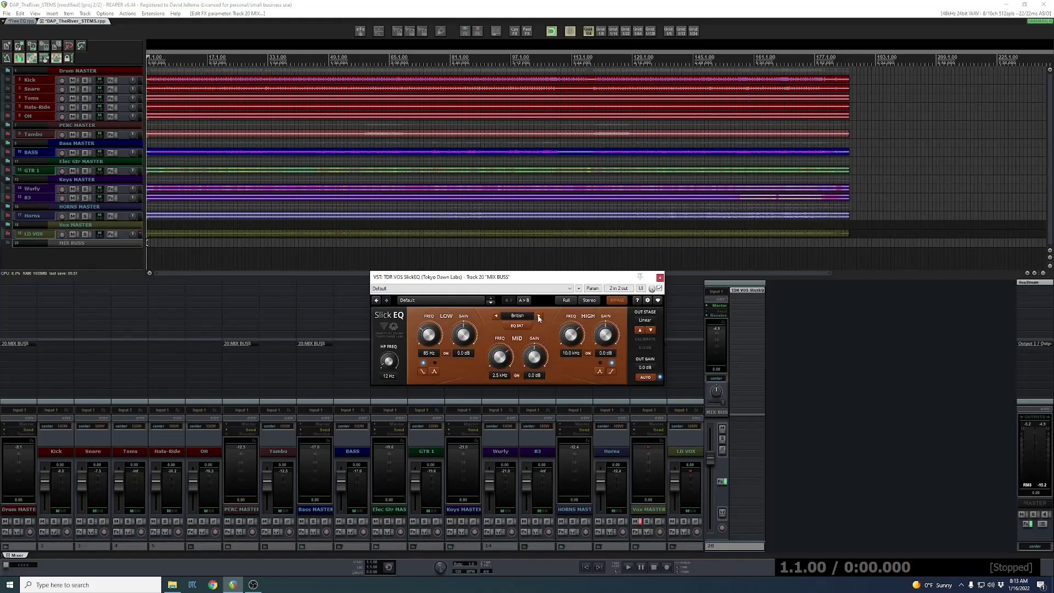
left_click(539, 316)
left_click(539, 316)
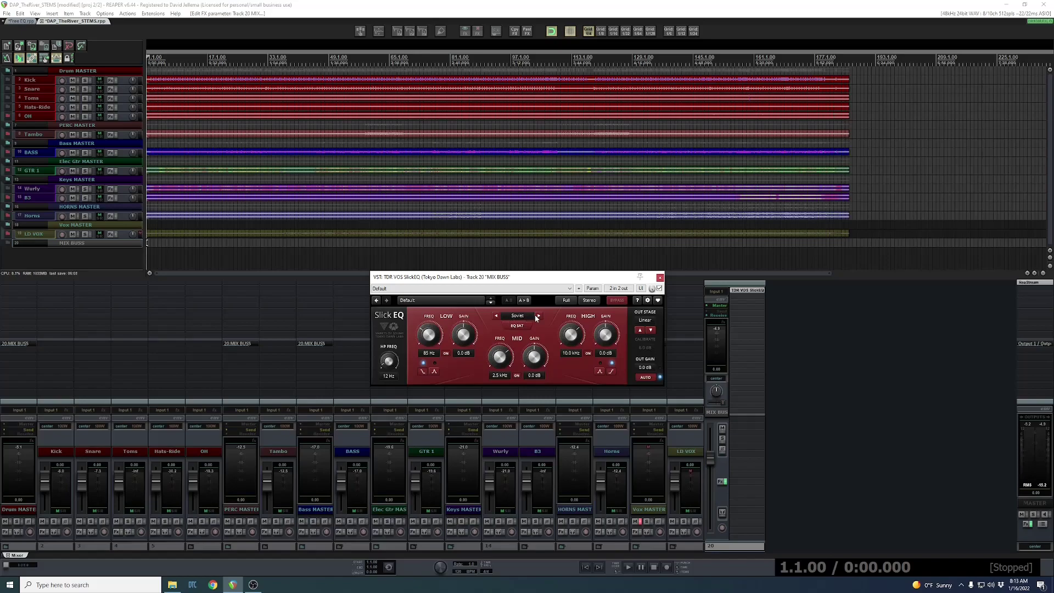
left_click(538, 315)
left_click(518, 327)
left_click(650, 330)
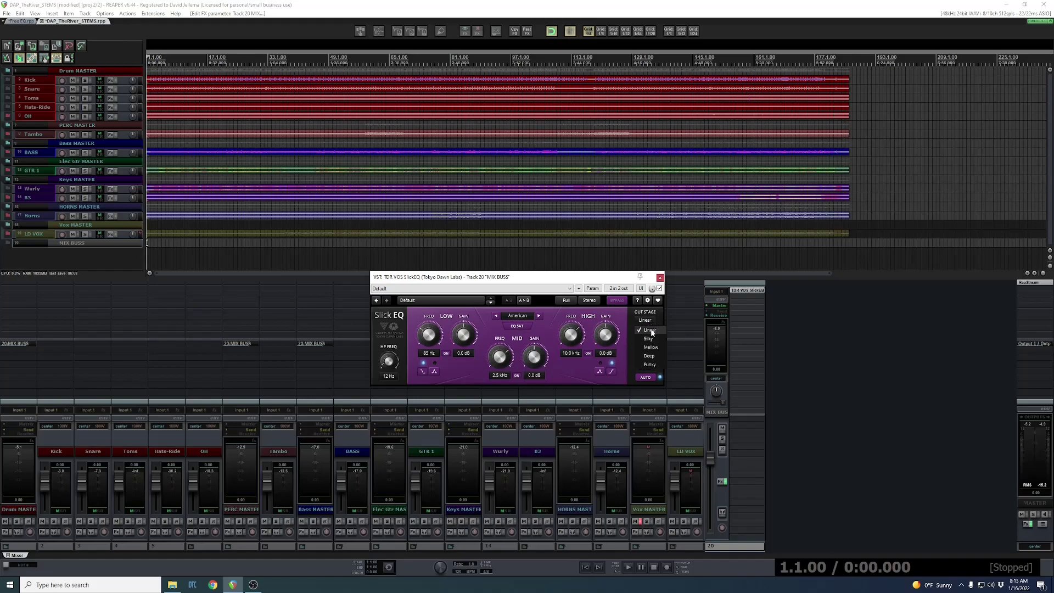
left_click(650, 330)
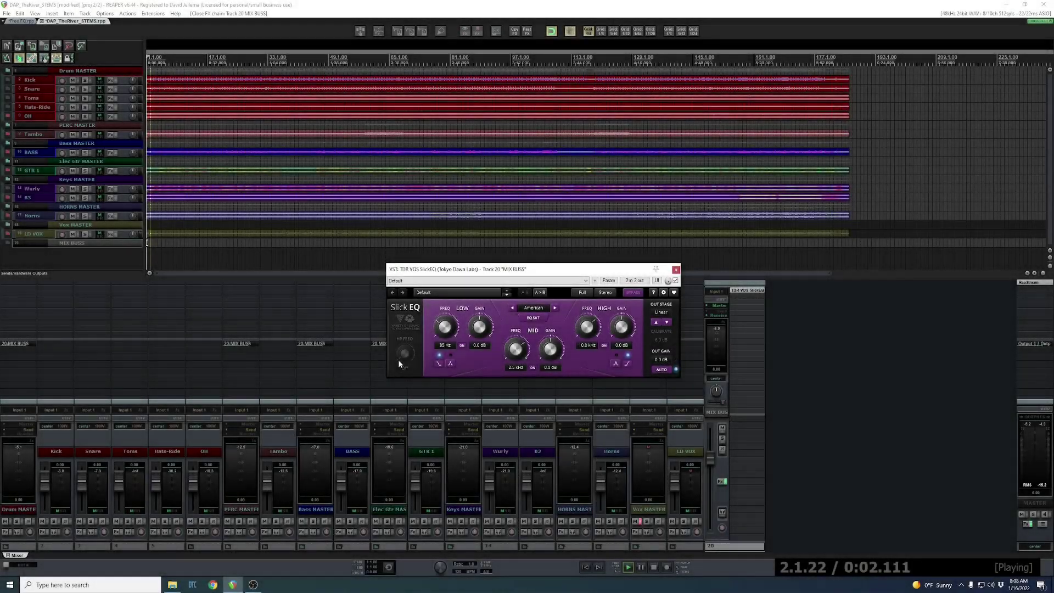
Set SlickEQ's high-pass filter to 20 Hz and boost the low shelf 6.0 dB at 60 Hz on the mix buss
left_click_drag(550, 270, 533, 280)
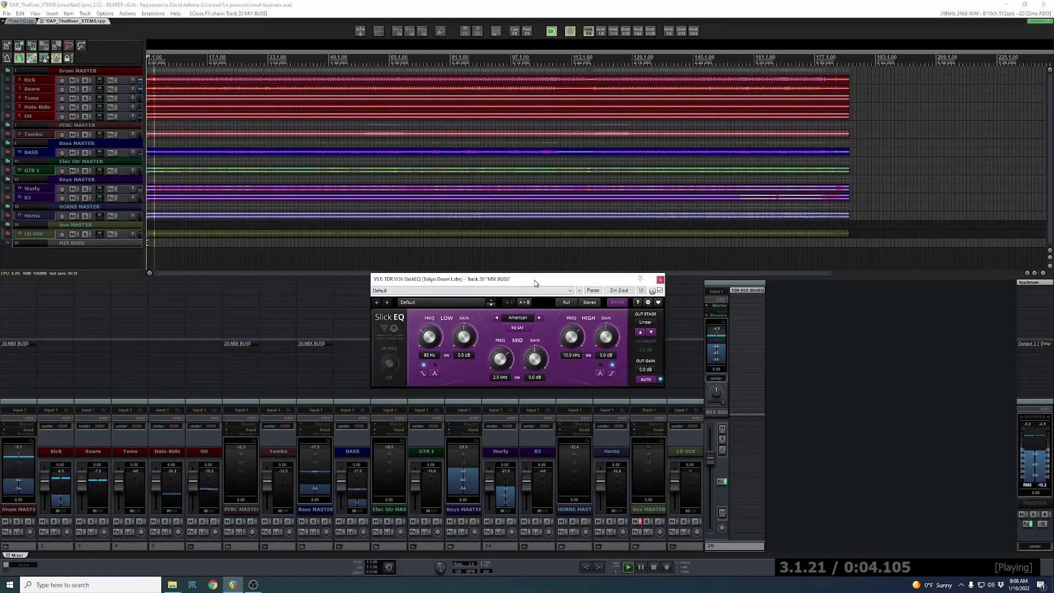
left_click(388, 365)
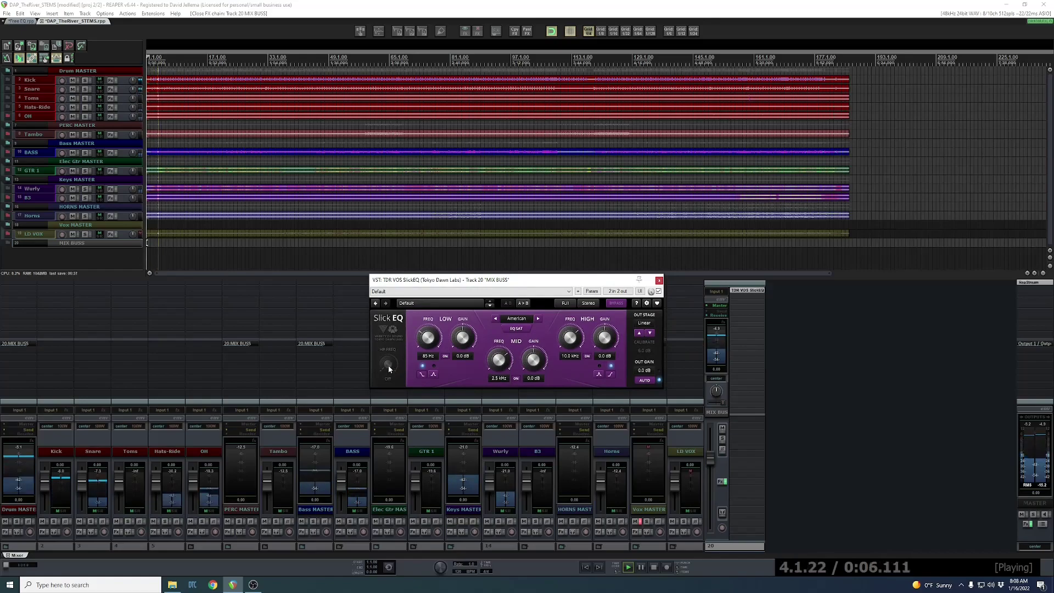
left_click_drag(388, 365, 388, 356)
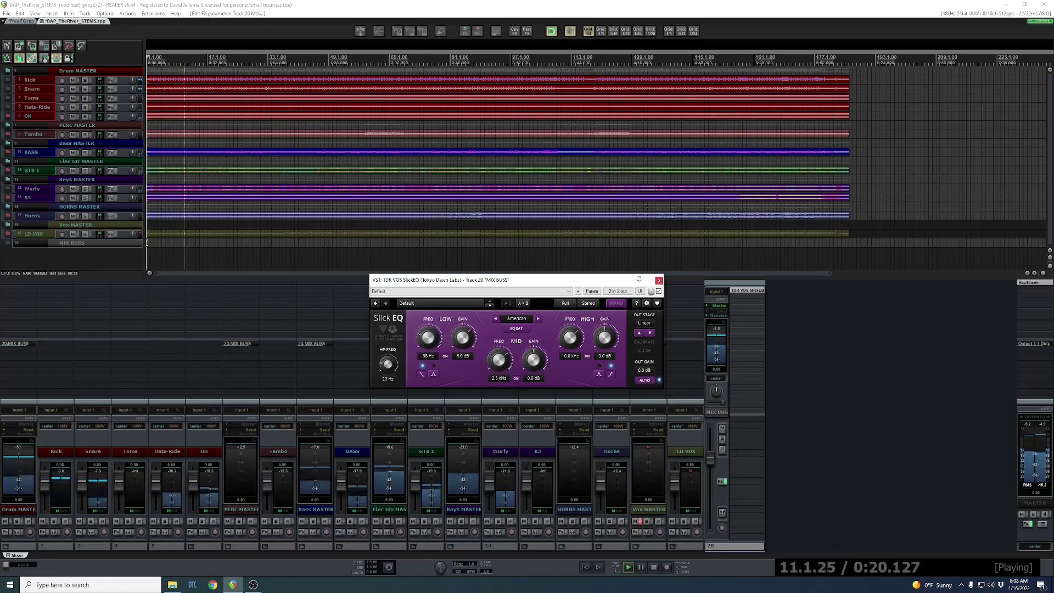
left_click_drag(427, 338, 428, 341)
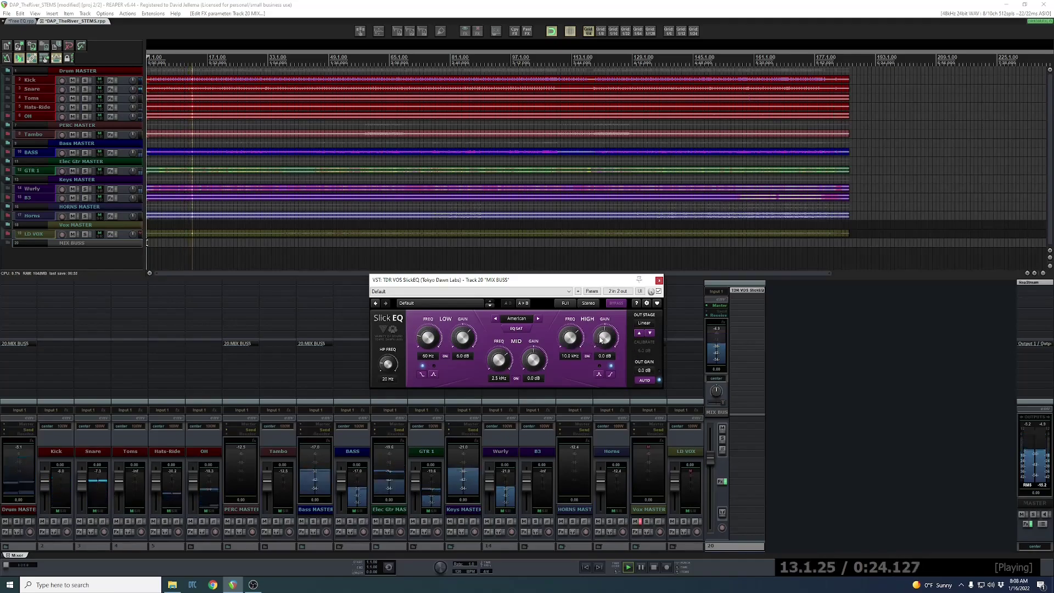
Boost the high band 6.0 dB at 8.0 kHz and compare the mix with SlickEQ bypassed and active
left_click_drag(605, 338, 571, 347)
left_click(659, 291)
left_click(659, 291)
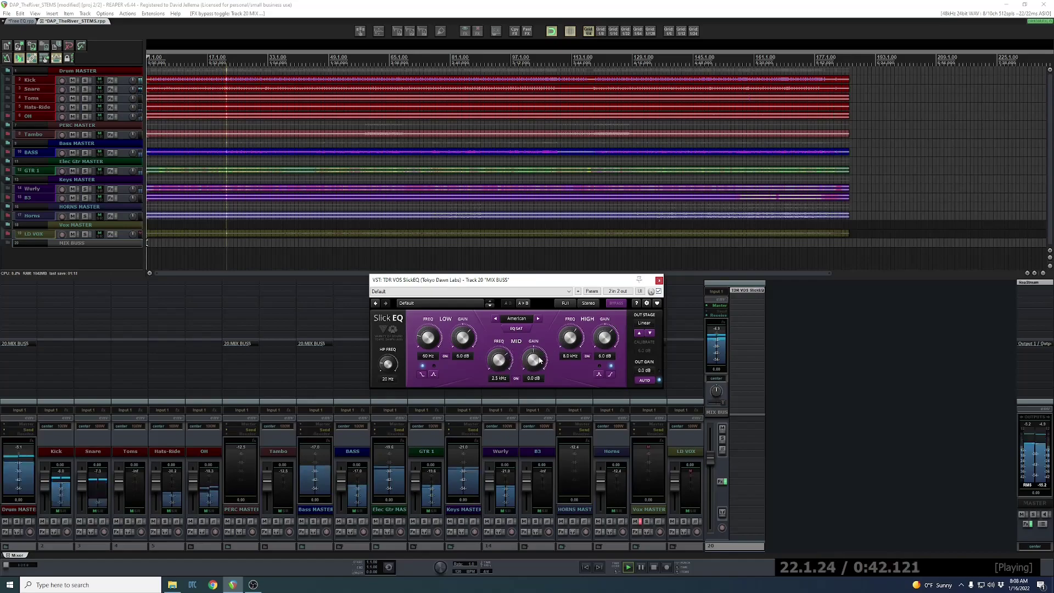
Cut the mid band by 3.0 dB at about 498 Hz and compare the mix with SlickEQ bypassed and active
left_click_drag(499, 360, 537, 369)
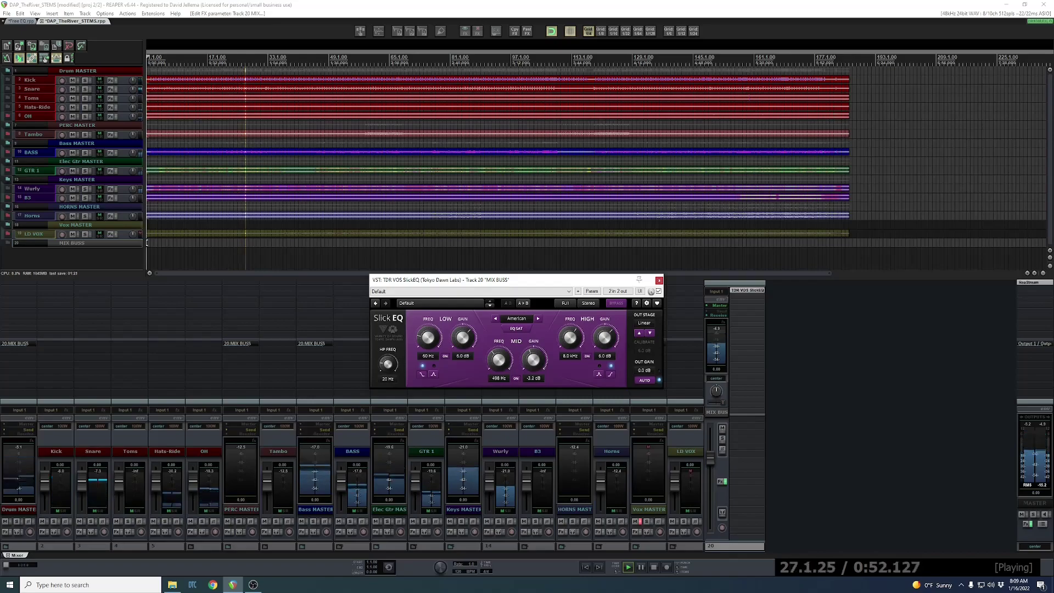
left_click(659, 291)
left_click(658, 291)
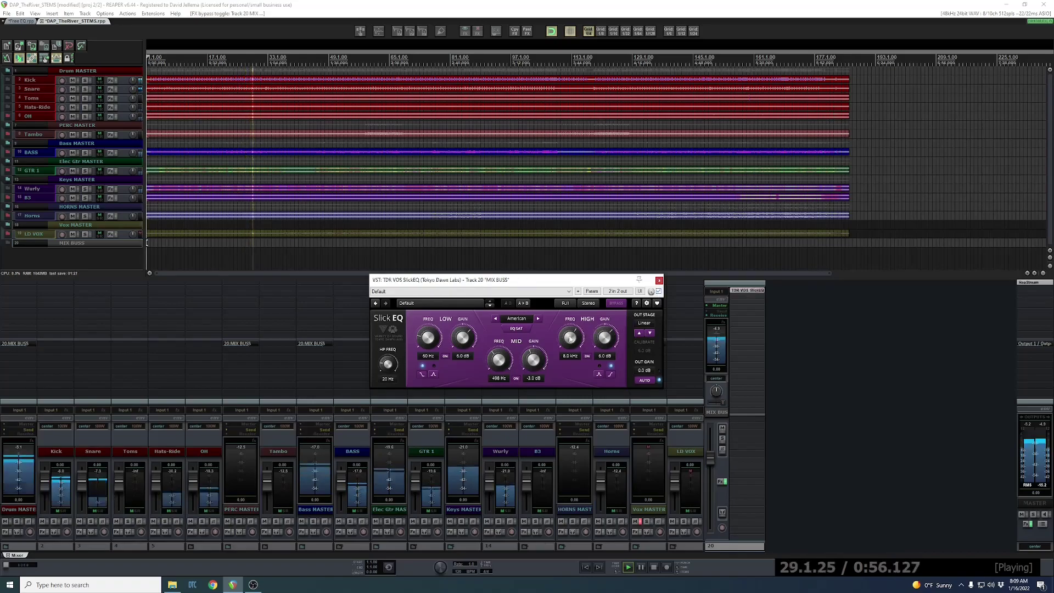
Change SlickEQ's output stage to Silky and audition the mix through the American, British, German and Soviet models
left_click(650, 333)
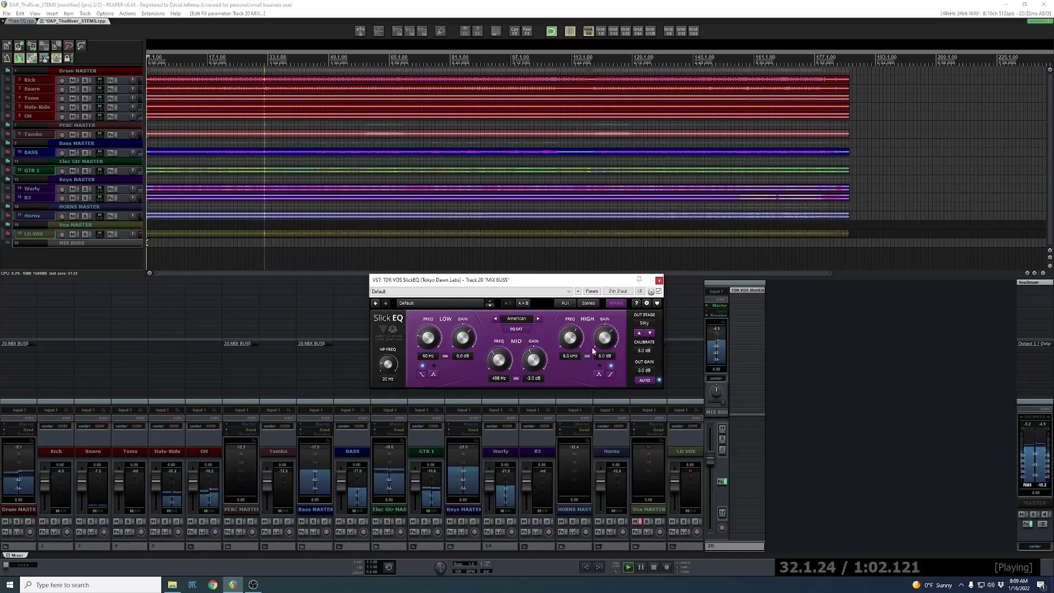
left_click(538, 321)
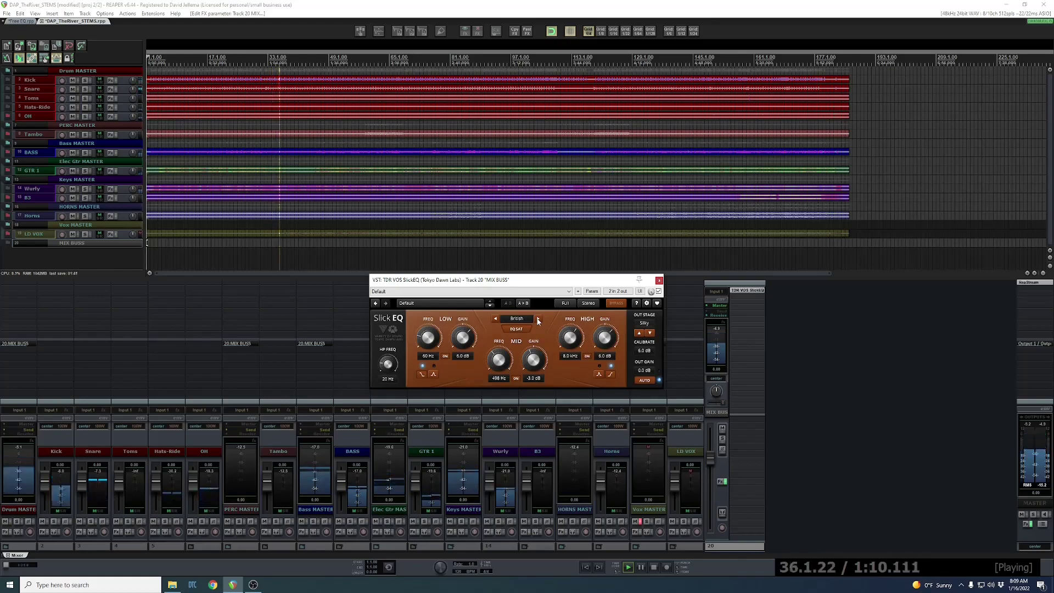
left_click(496, 319)
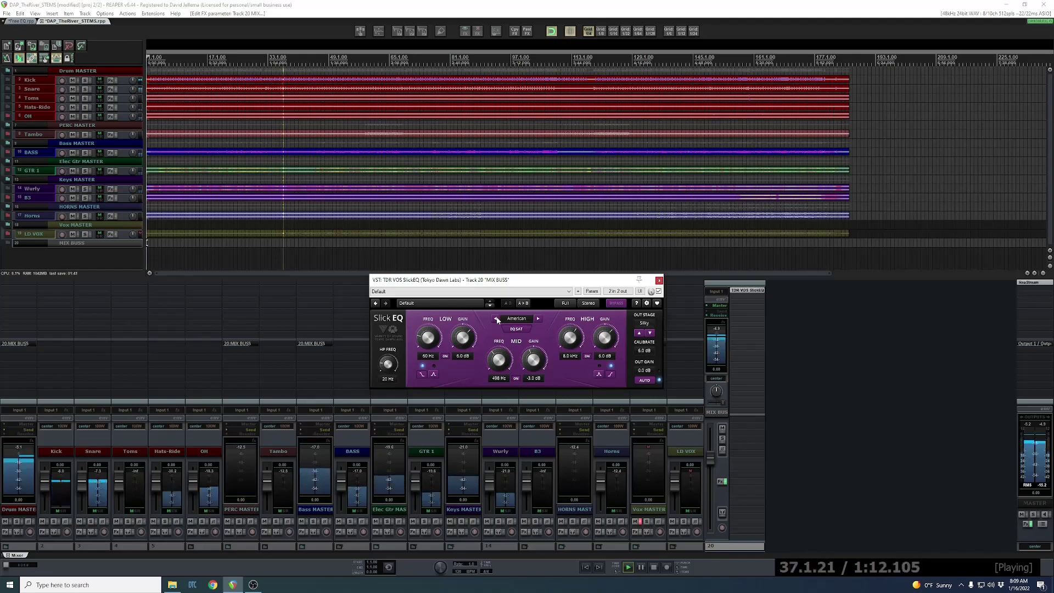
left_click(538, 319)
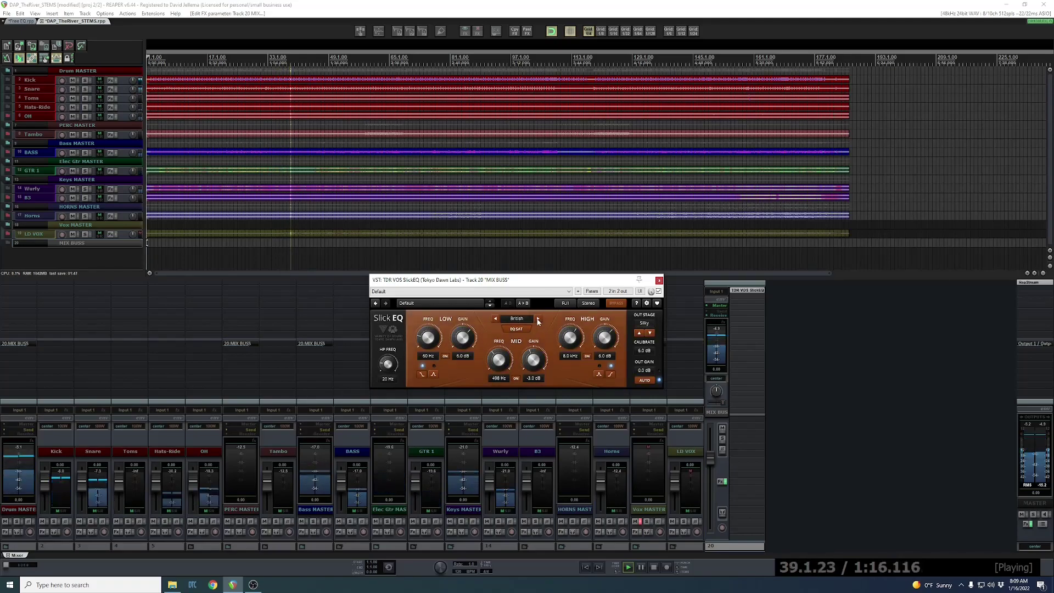
left_click(538, 319)
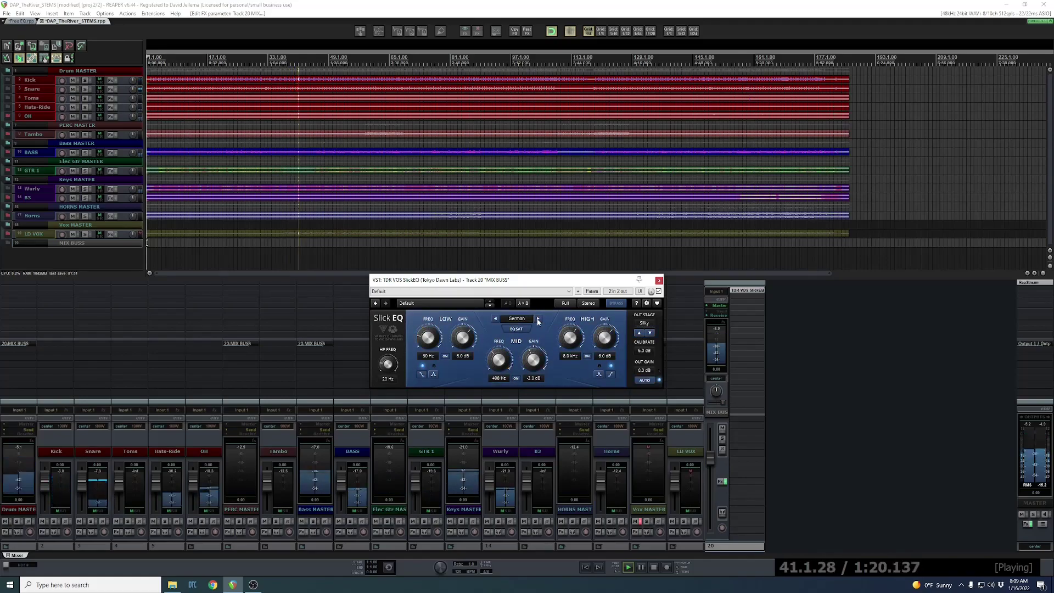
left_click(538, 319)
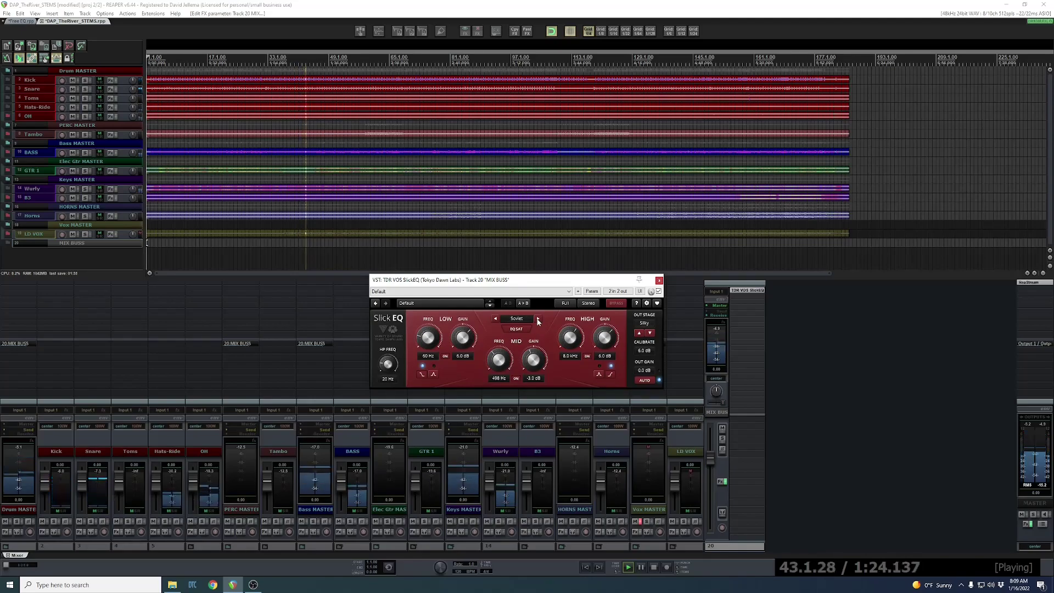
left_click(538, 319)
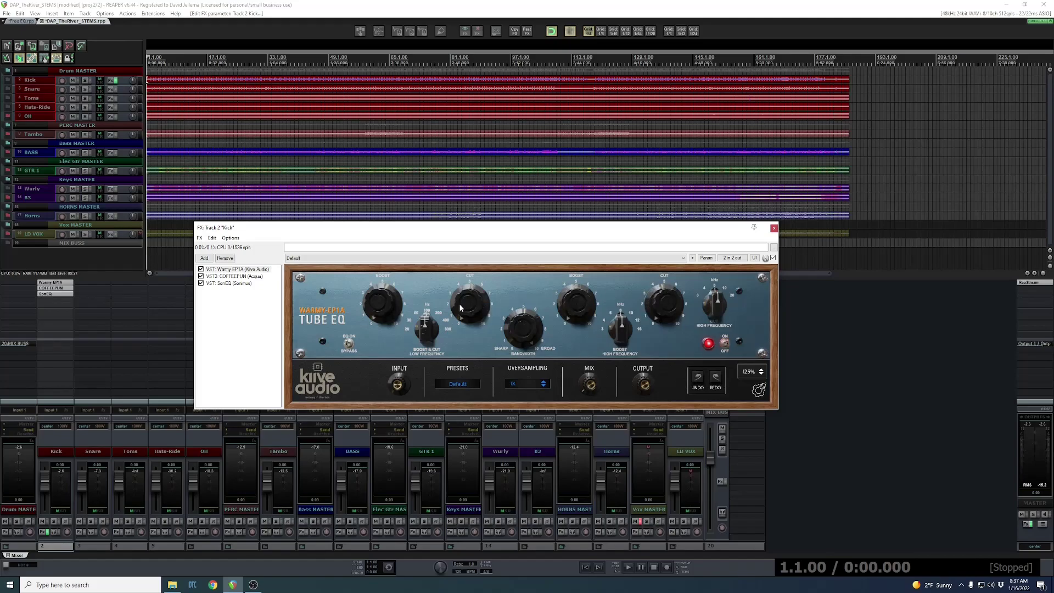
Show the COFFEE PUn equalizer in the Kick track's effects chain and switch on its preamp
left_click(233, 276)
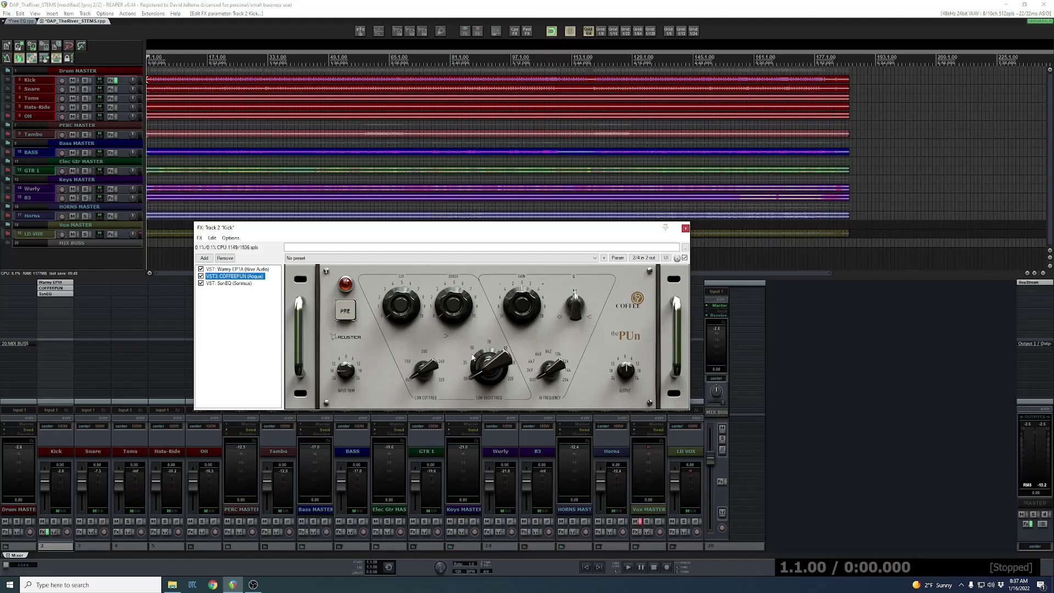
left_click(349, 318)
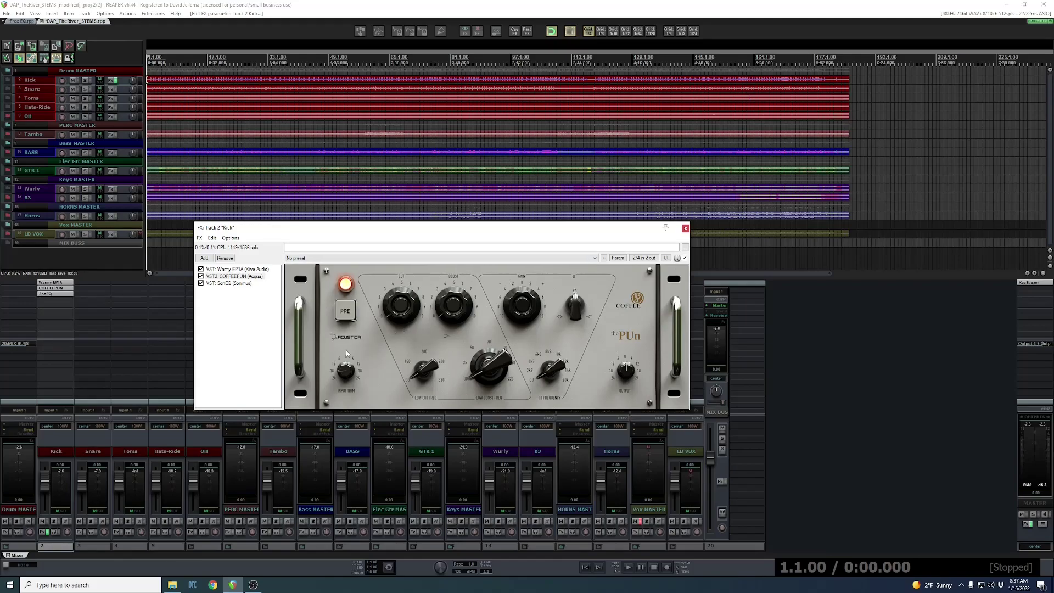
Show SonEQ in the Kick track's effects chain and adjust its highpass, lowpass and mid frequency controls
left_click(233, 284)
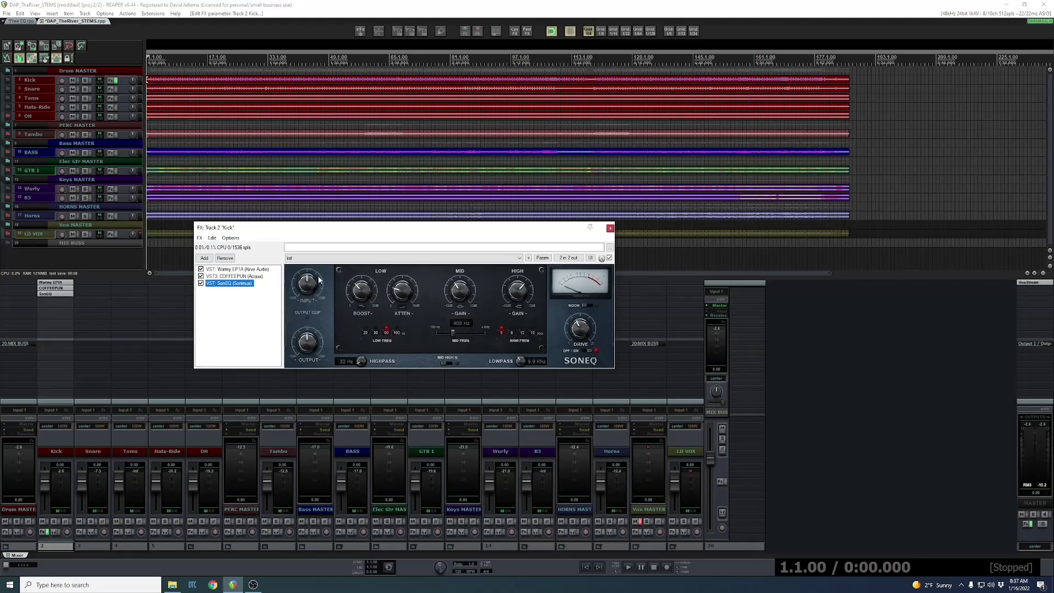
left_click_drag(360, 360, 361, 384)
left_click_drag(520, 361, 524, 344)
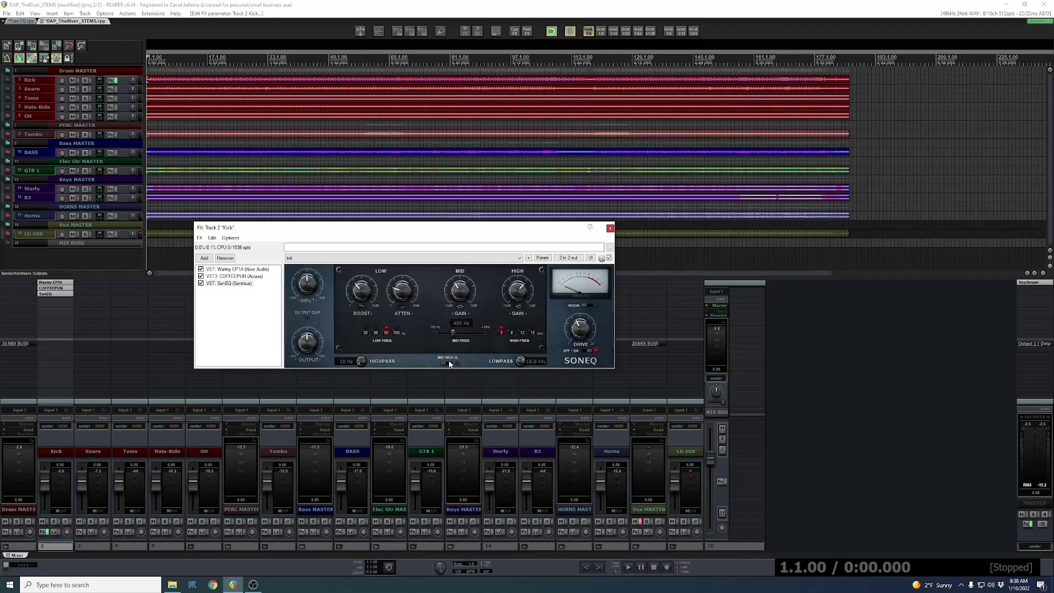
mouse_move(452, 333)
left_mouse_down()
mouse_move(425, 337)
mouse_move(455, 339)
left_mouse_up()
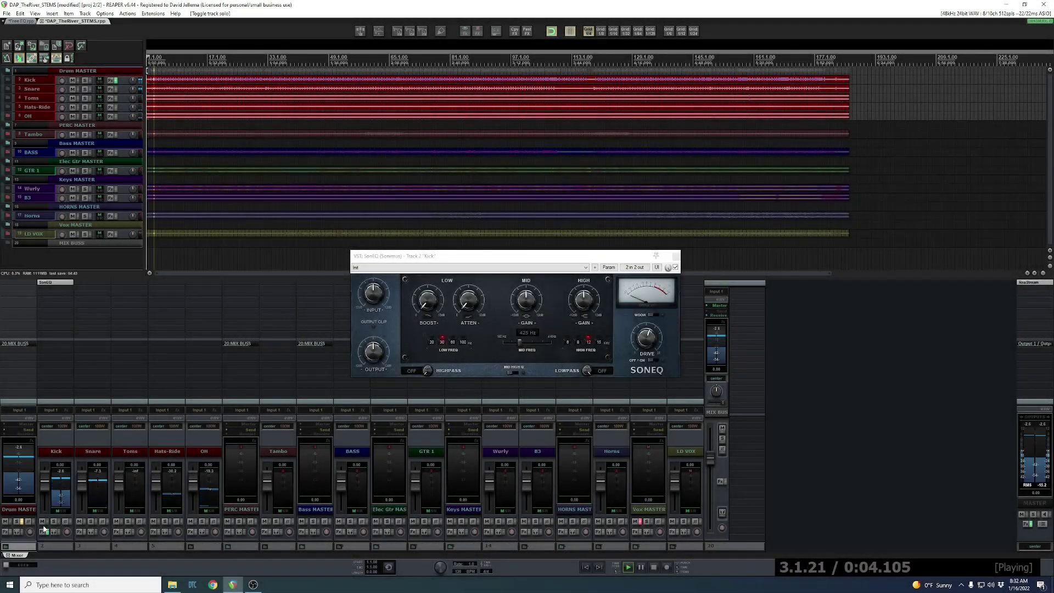
Solo the Kick track and set SonEQ's highpass filter to 32 Hz
left_click(59, 521)
left_click_drag(495, 258, 493, 272)
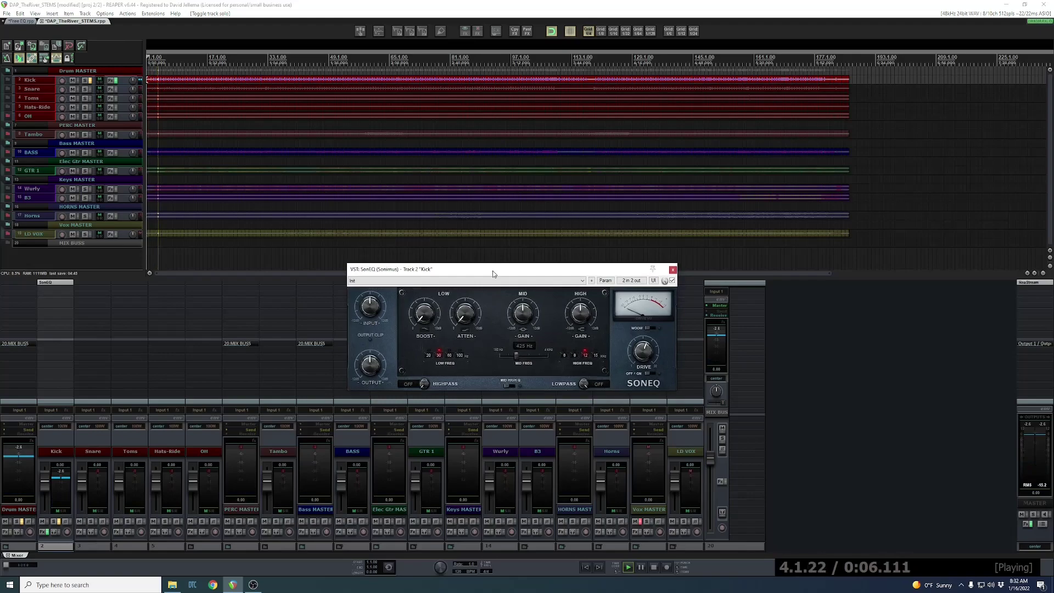
left_click_drag(424, 385, 425, 382)
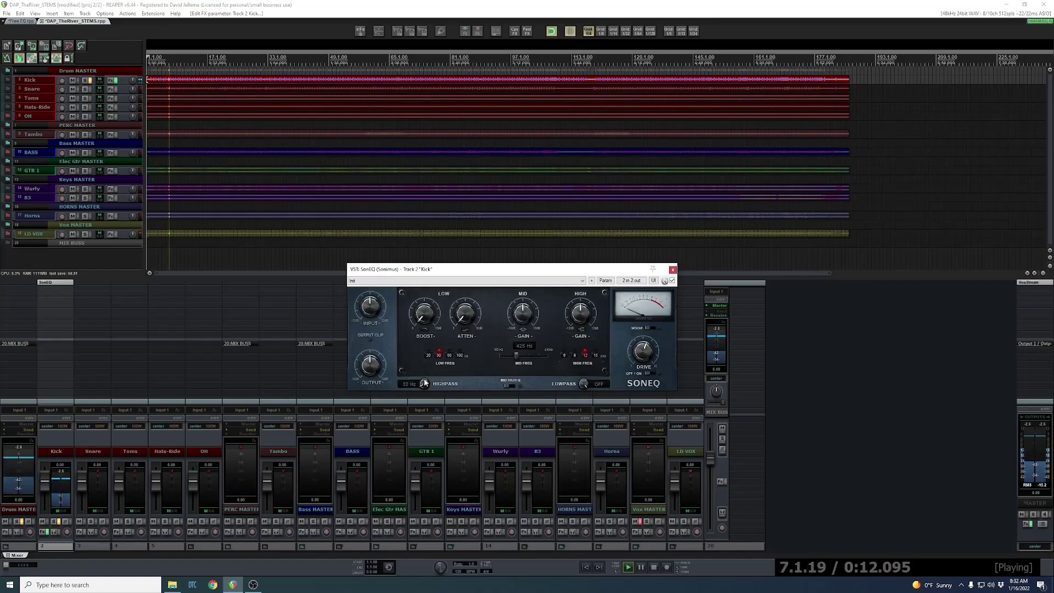
Boost and attenuate the kick's lows at 60 Hz, tune SonEQ's mid frequency to about 408 Hz, and choose the lowest high-band frequency
left_click(449, 355)
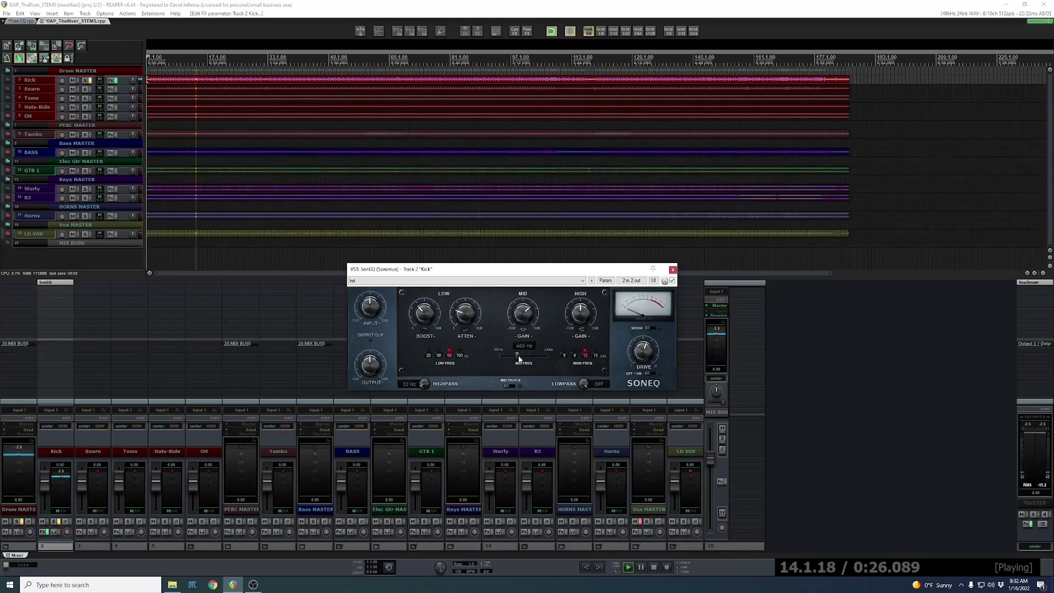
left_click_drag(516, 359, 515, 359)
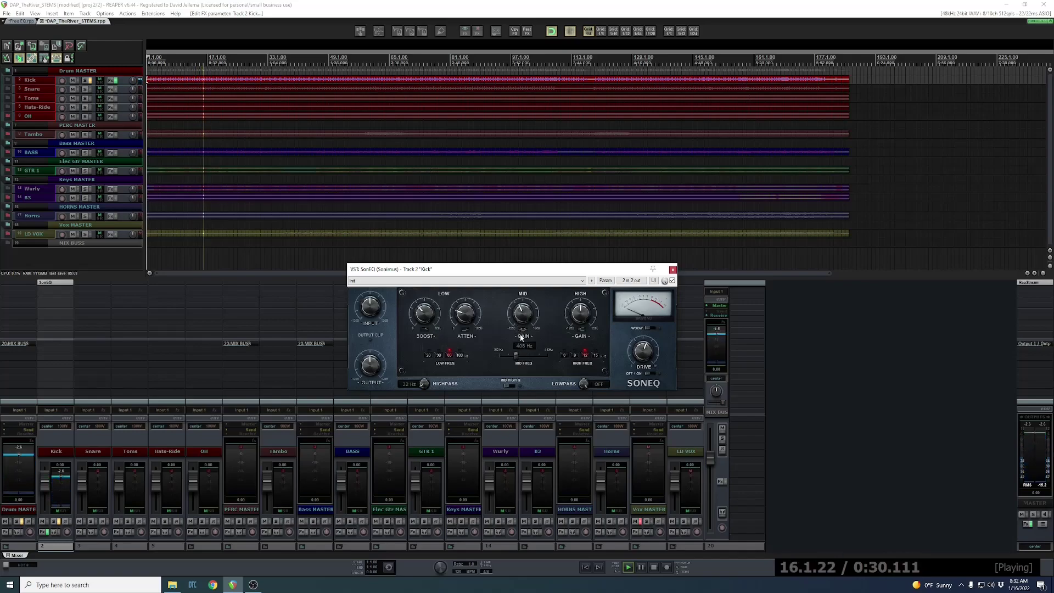
left_click(564, 355)
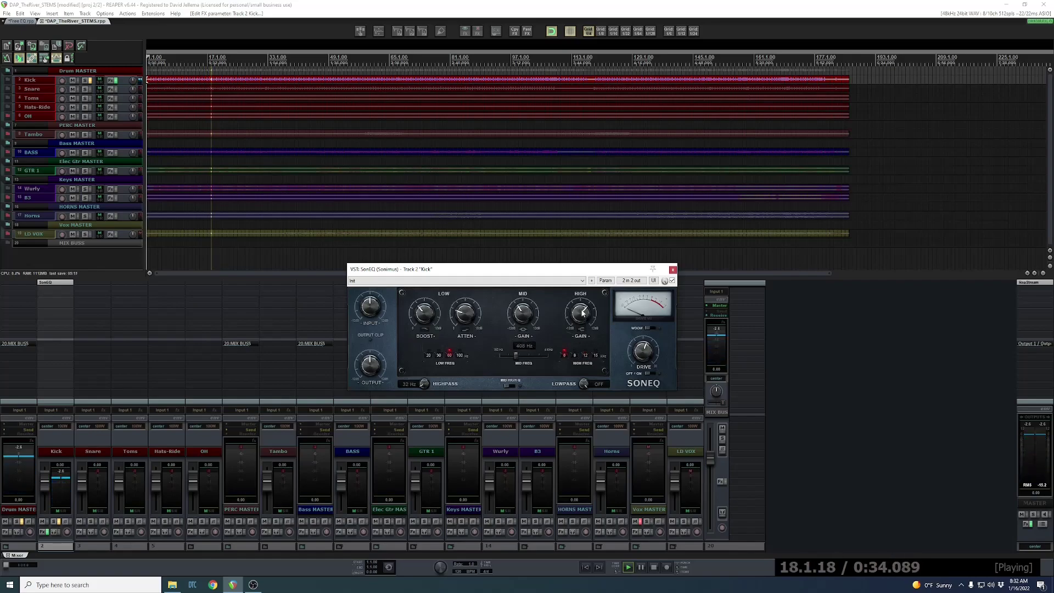
Lower SonEQ's lowpass filter on the kick and switch on its drive
left_click_drag(582, 384, 582, 421)
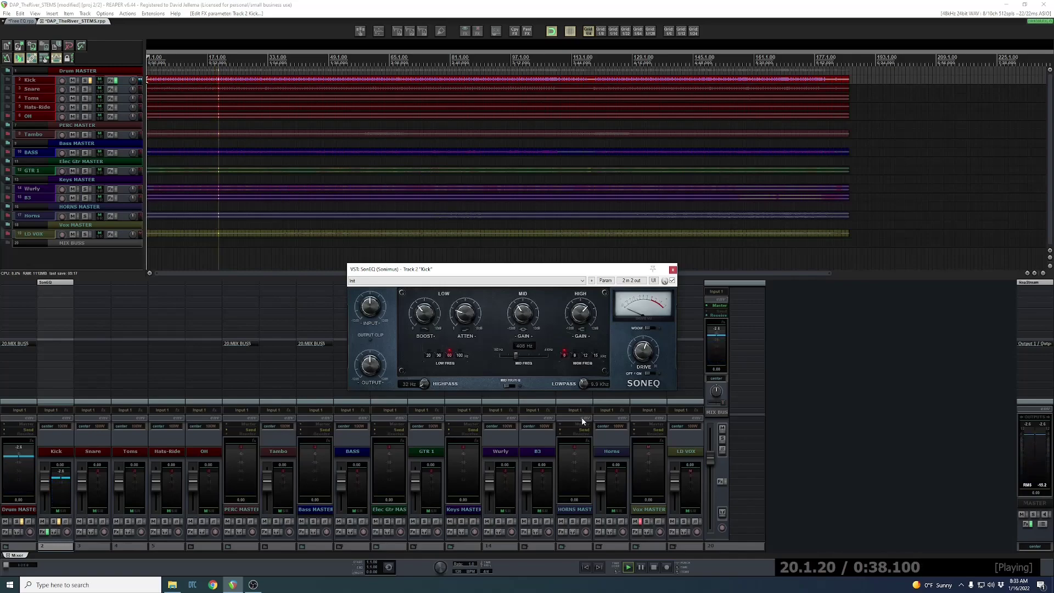
left_click(651, 374)
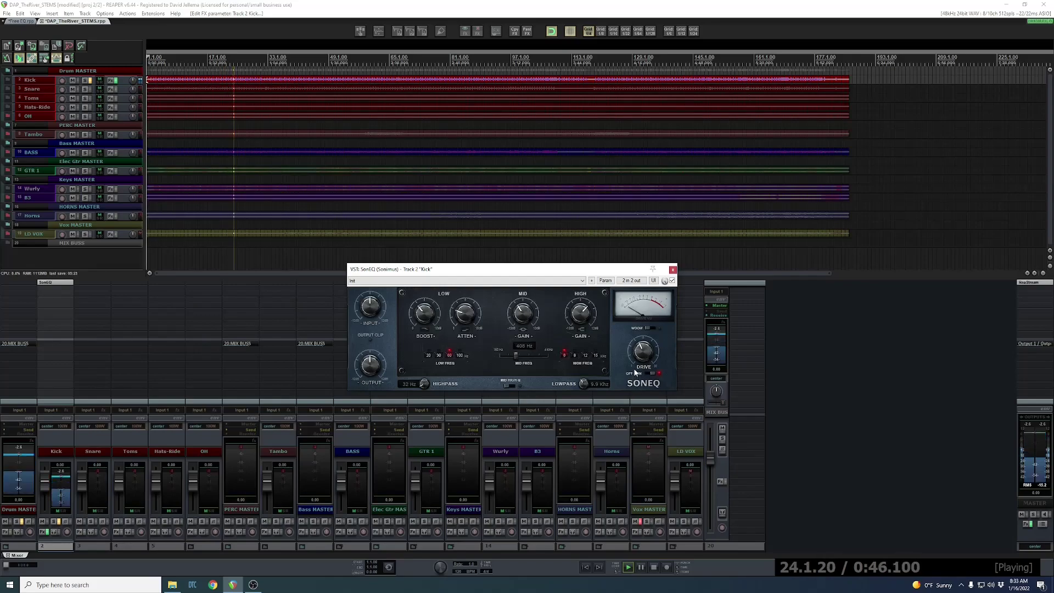
Compare the kick with SonEQ bypassed and active, first soloed and again in the full mix with the Kick track unsoloed
left_click(672, 281)
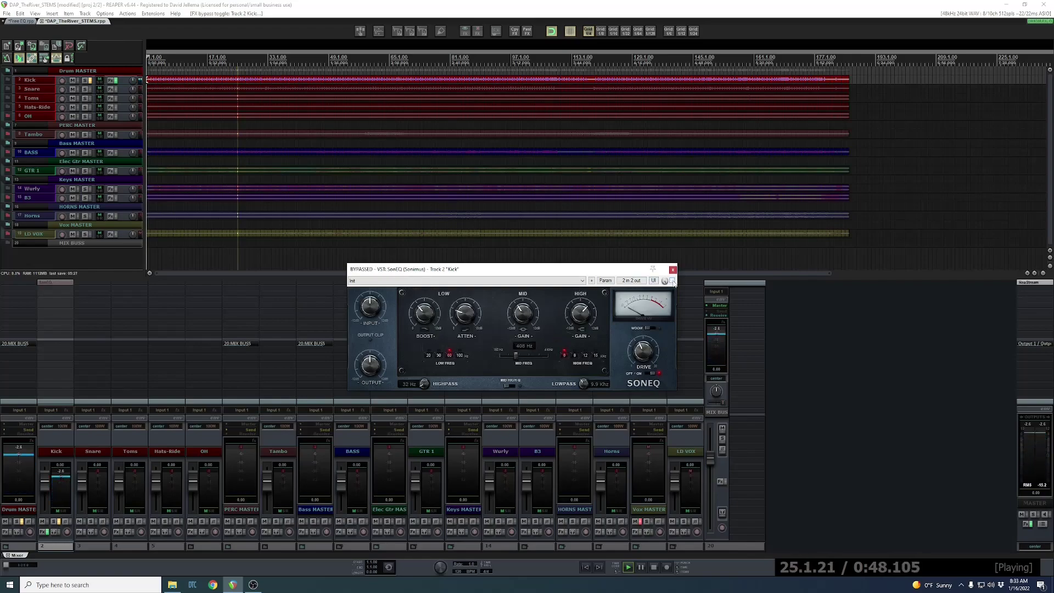
left_click(672, 280)
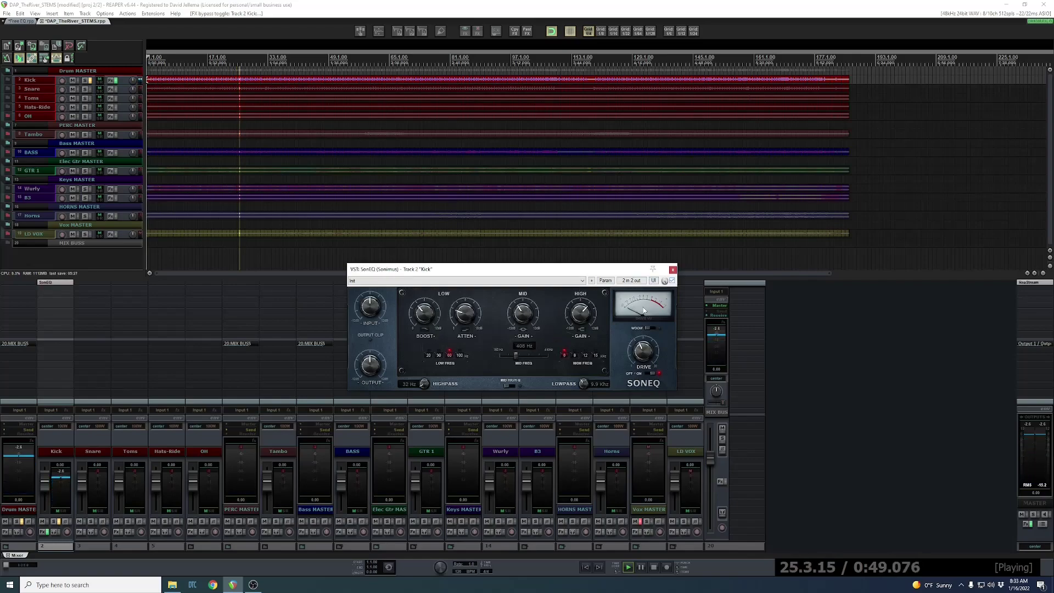
left_click(59, 522)
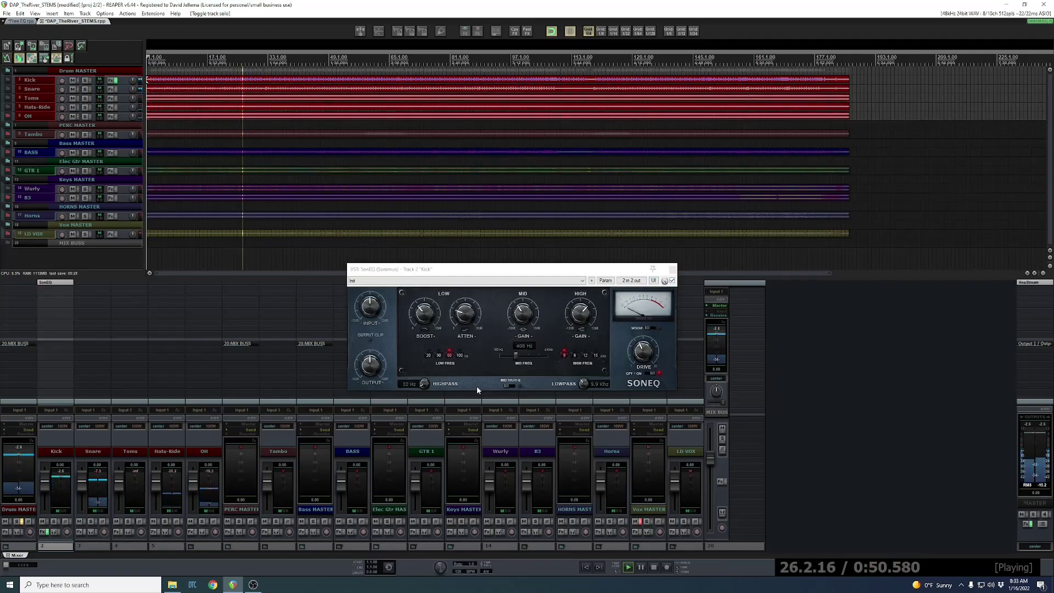
left_click(672, 280)
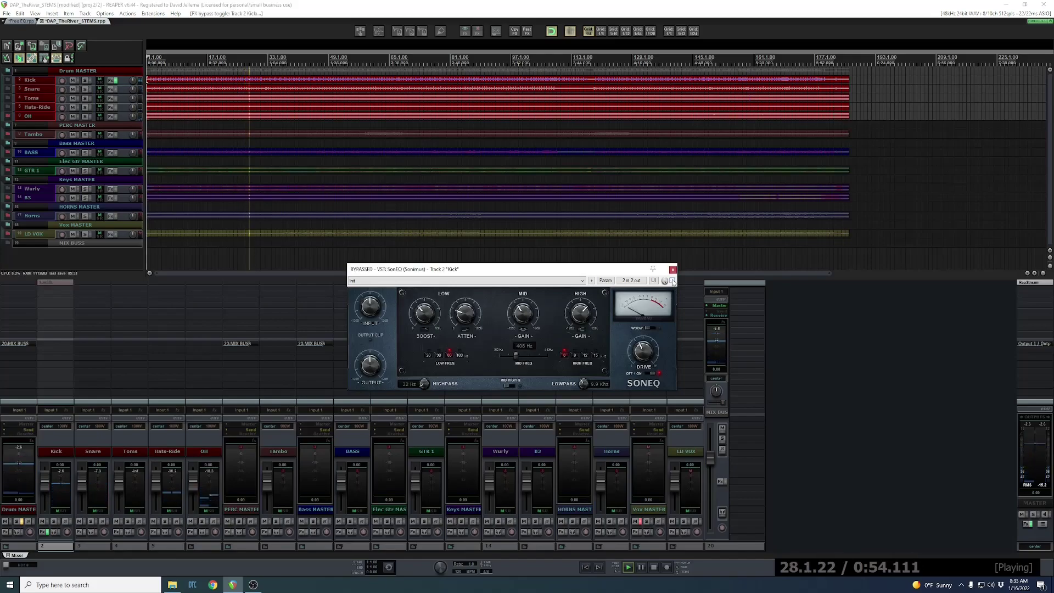
left_click(671, 281)
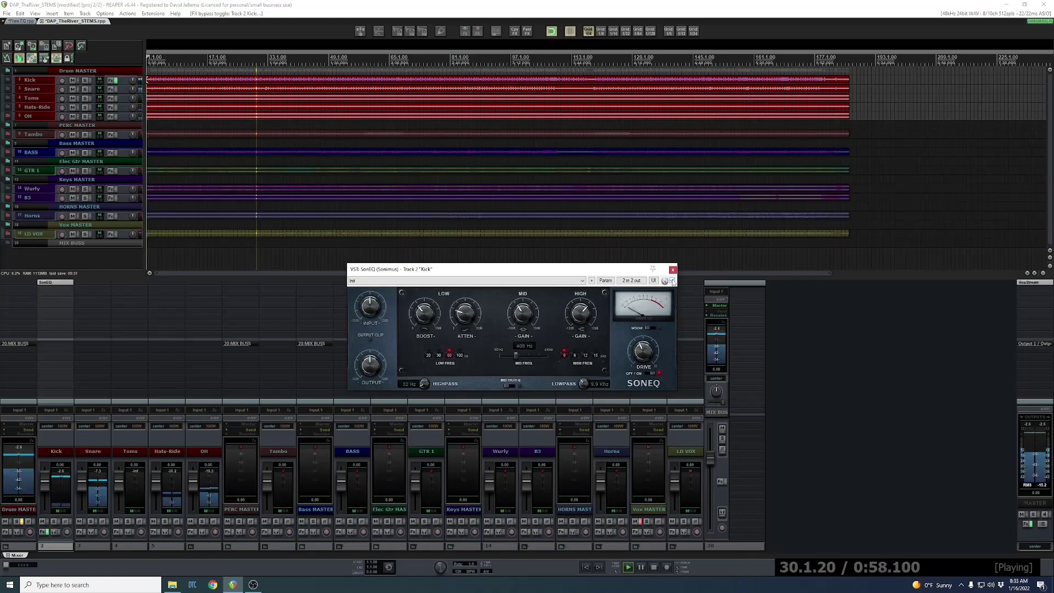
left_click(671, 281)
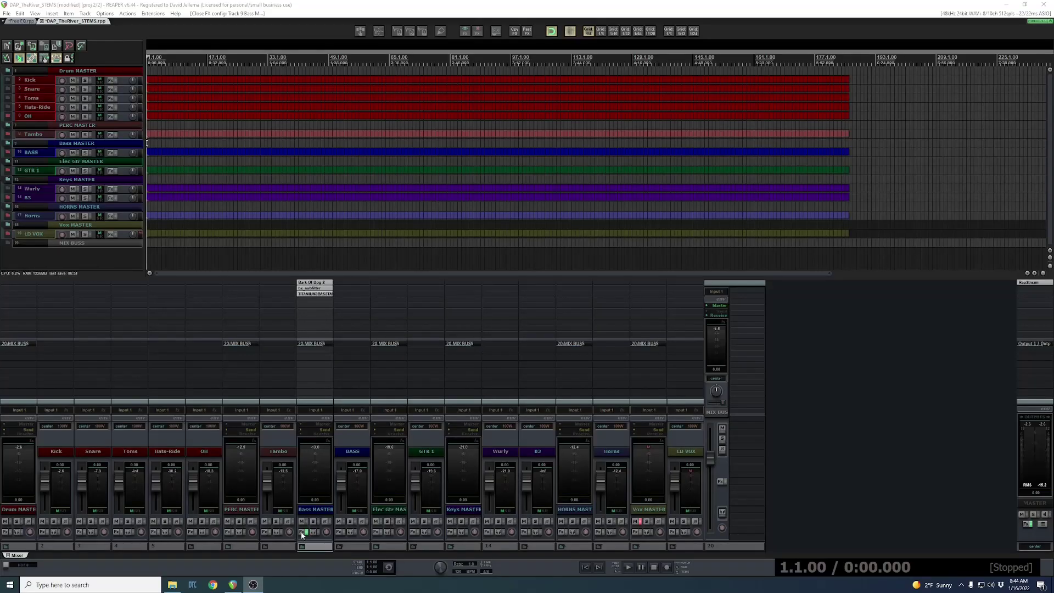
Show Bark Of Dog 2 in the Bass MASTER track's effects chain and step through its Classic, Passive and Combo modes
left_click(302, 531)
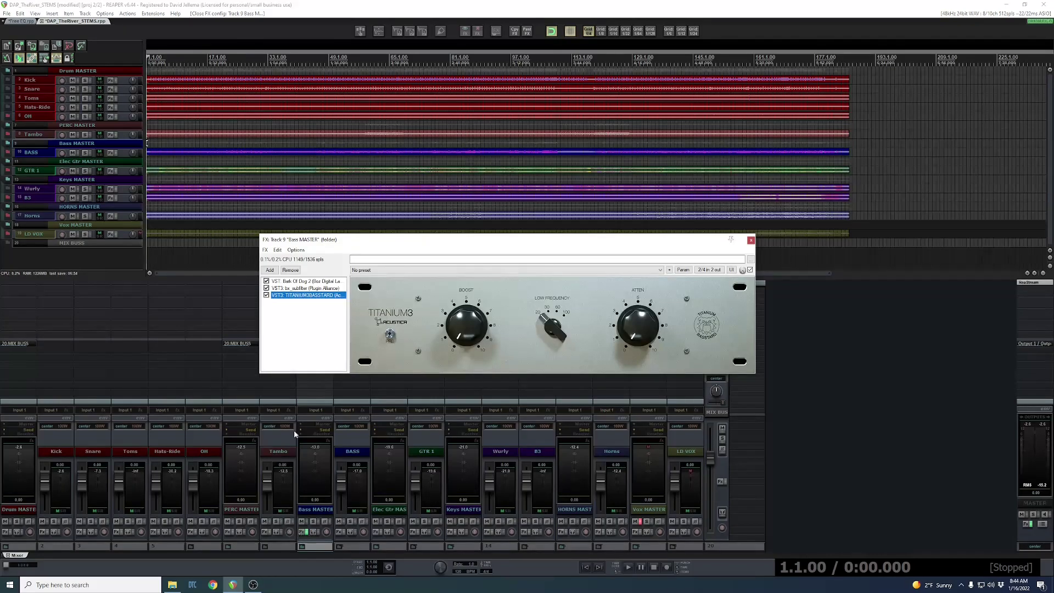
left_click(306, 282)
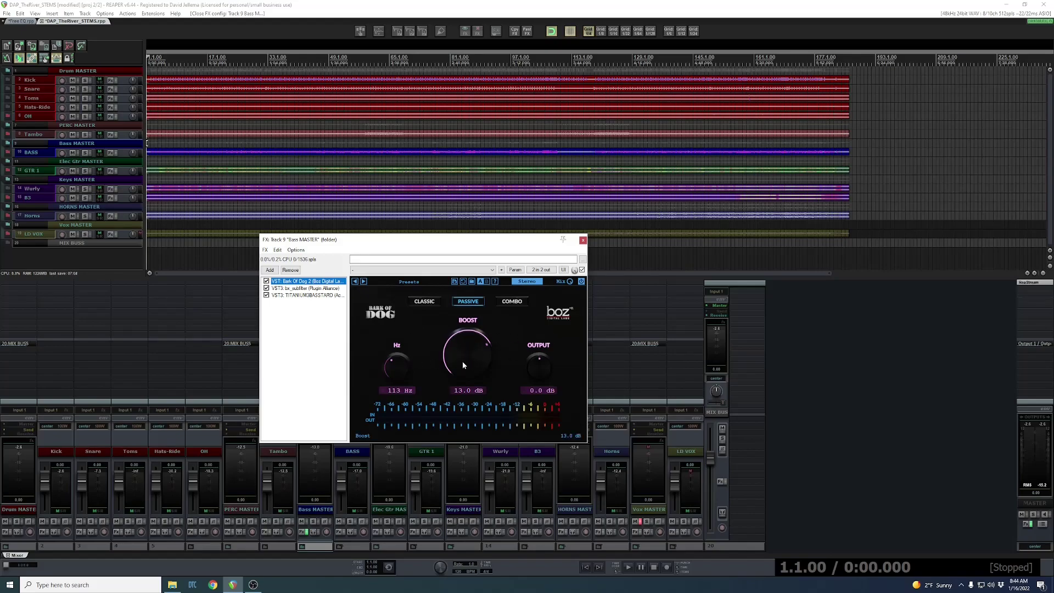
left_click(424, 302)
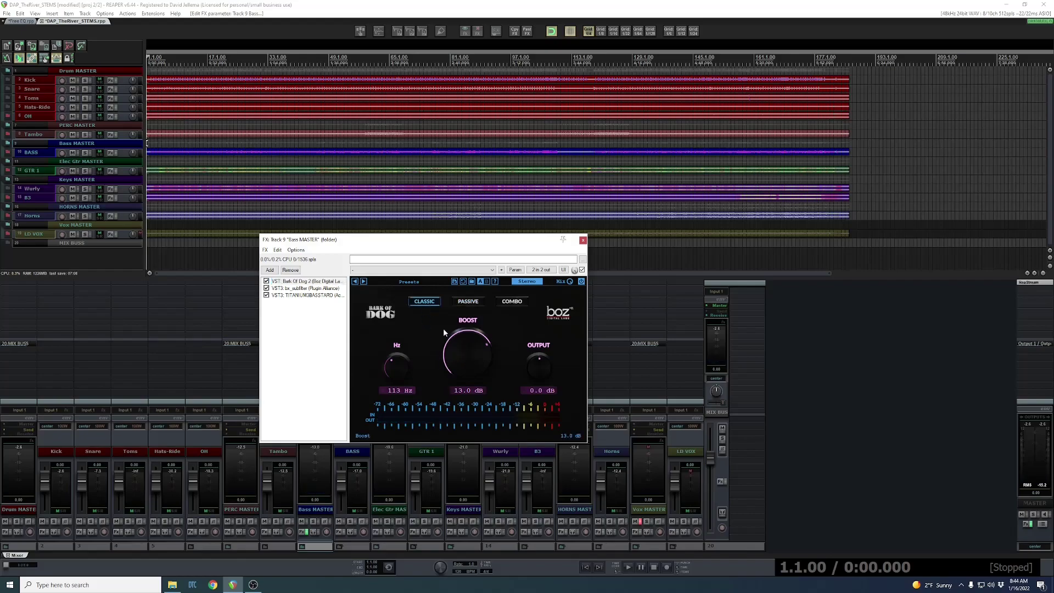
left_click(473, 302)
left_click(503, 303)
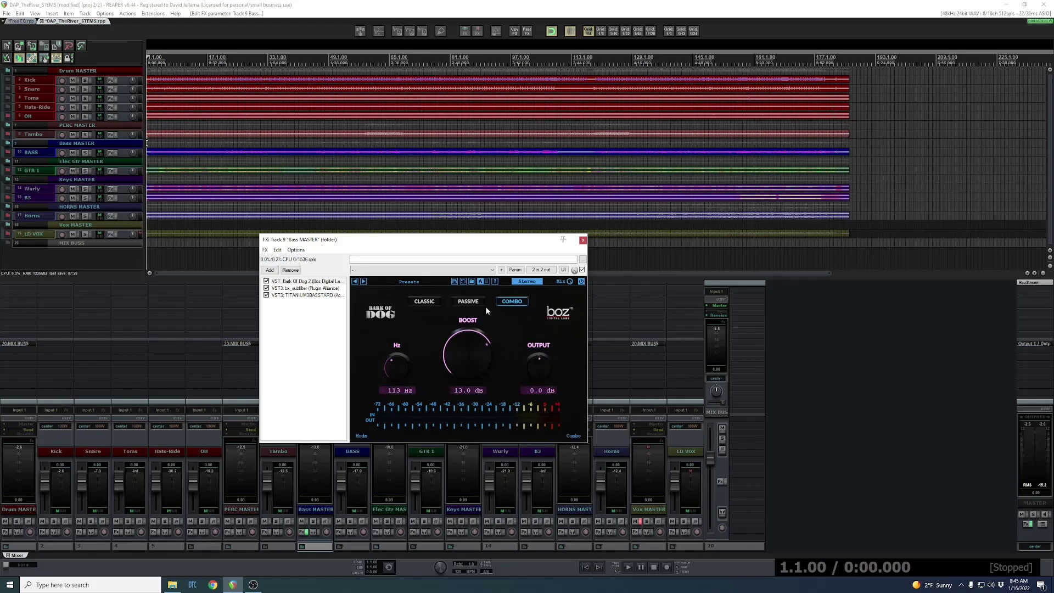
Show bx_subfilter and TITANIUM3BASSTARD with its low frequency selector in the Bass MASTER chain, and close the effects window
left_click(299, 288)
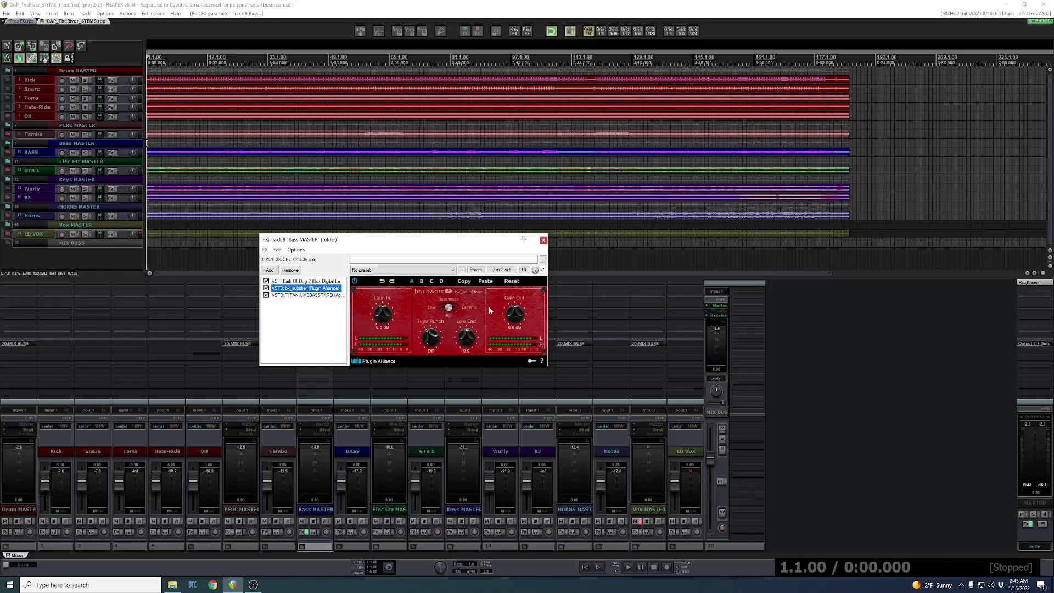
left_click(307, 295)
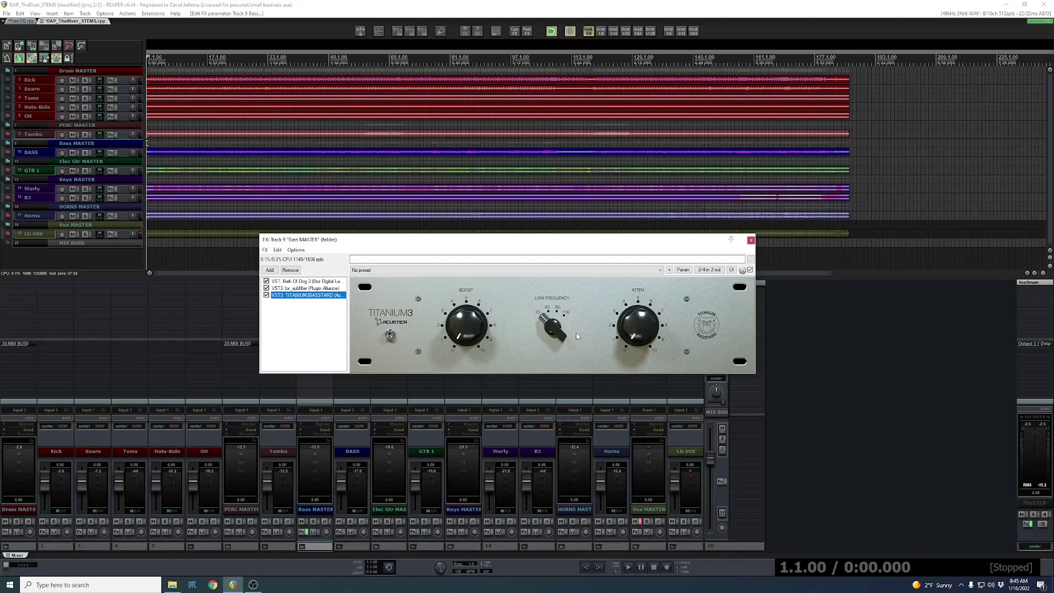
left_click(546, 324)
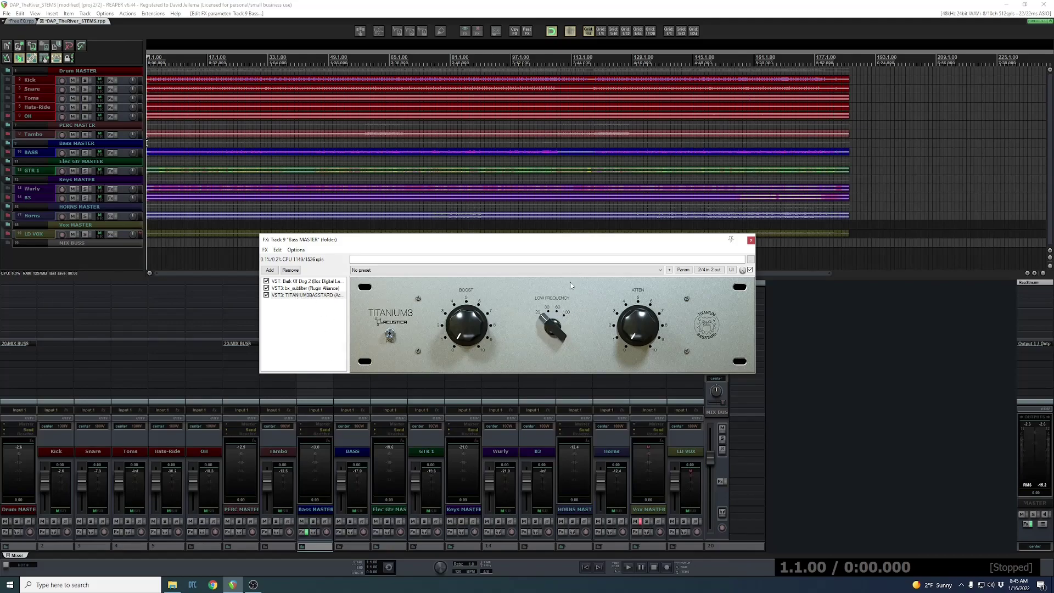
left_click(750, 240)
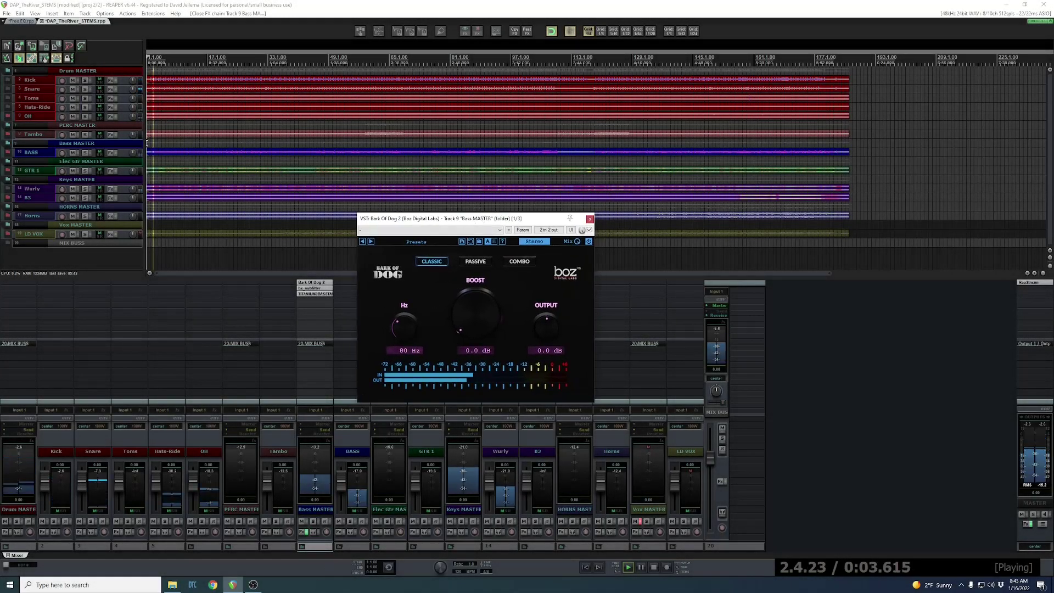
Solo the Bass MASTER track and set Bark Of Dog 2 to boost about 12.7 dB at 113 Hz
left_click(315, 521)
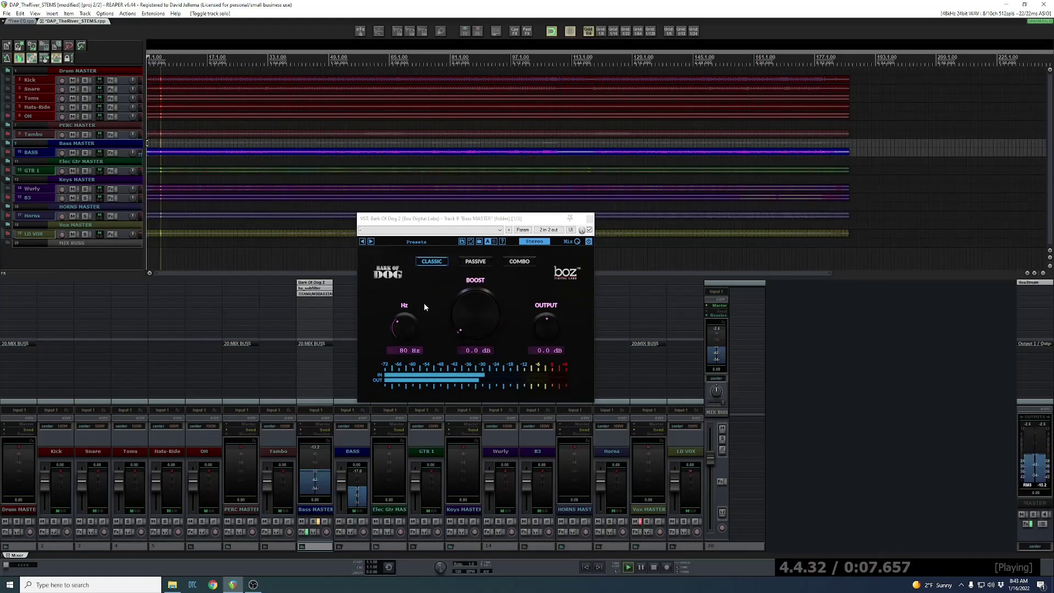
left_click_drag(472, 328, 485, 236)
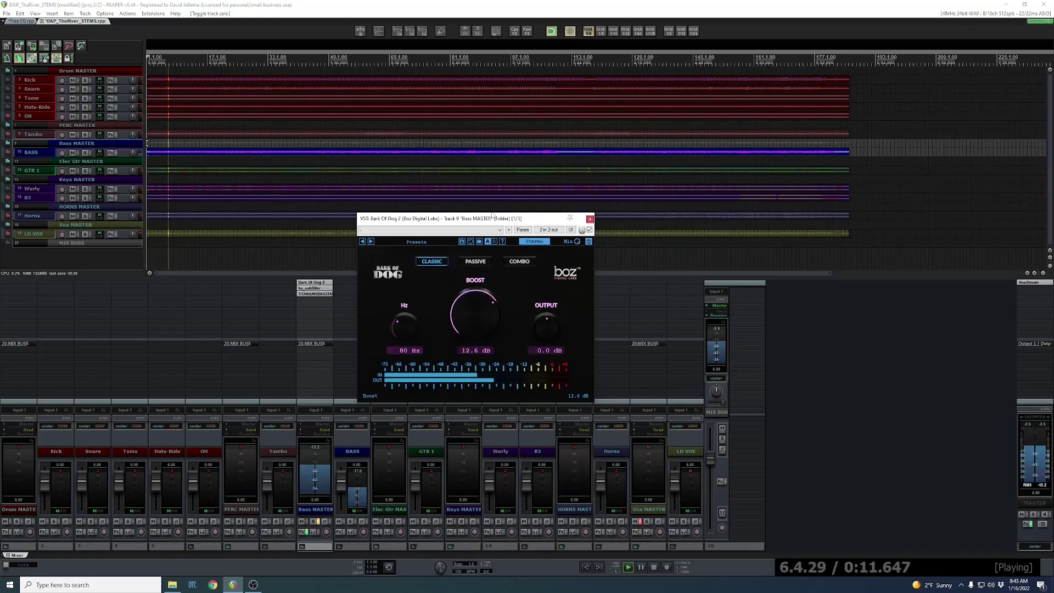
left_click_drag(401, 333, 403, 323)
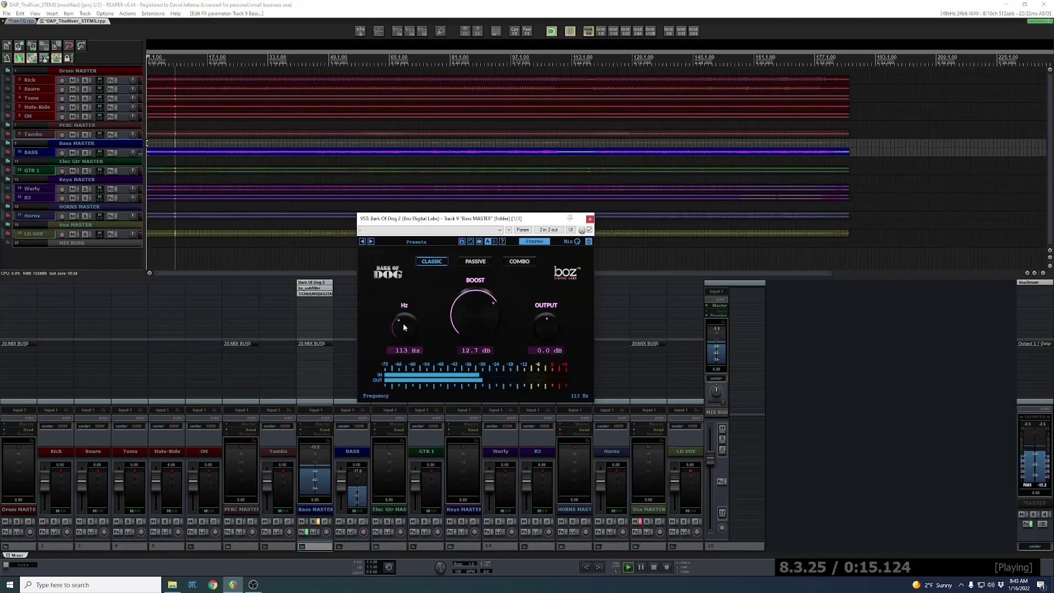
Try Bark Of Dog 2's Combo mode against Passive and settle on Passive
left_click(476, 262)
left_click(519, 262)
left_click(476, 262)
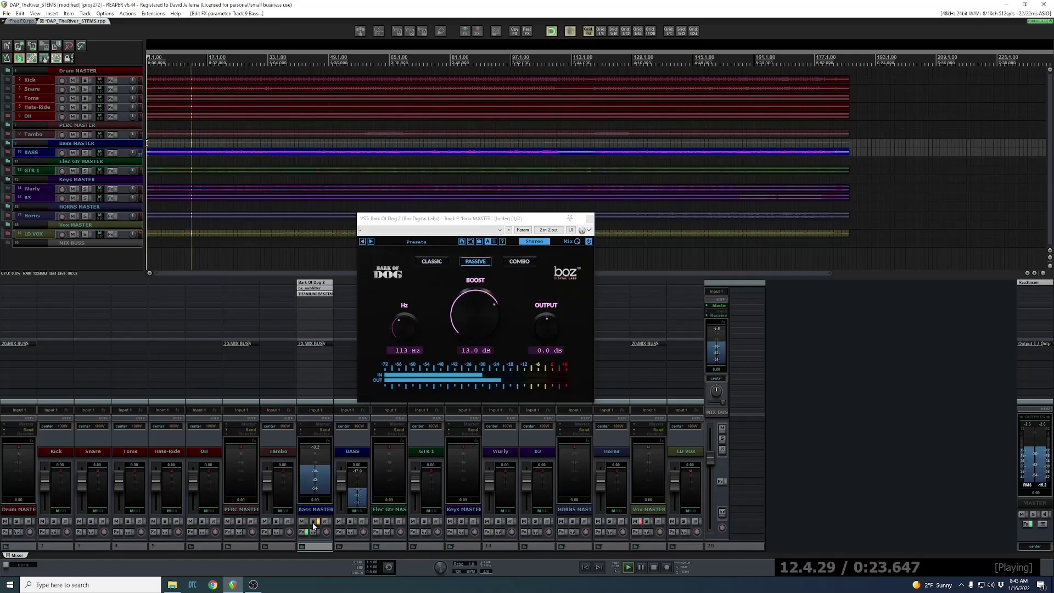
Unsolo the Bass MASTER track and compare the full mix with Bark Of Dog 2 bypassed and active
left_click(314, 523)
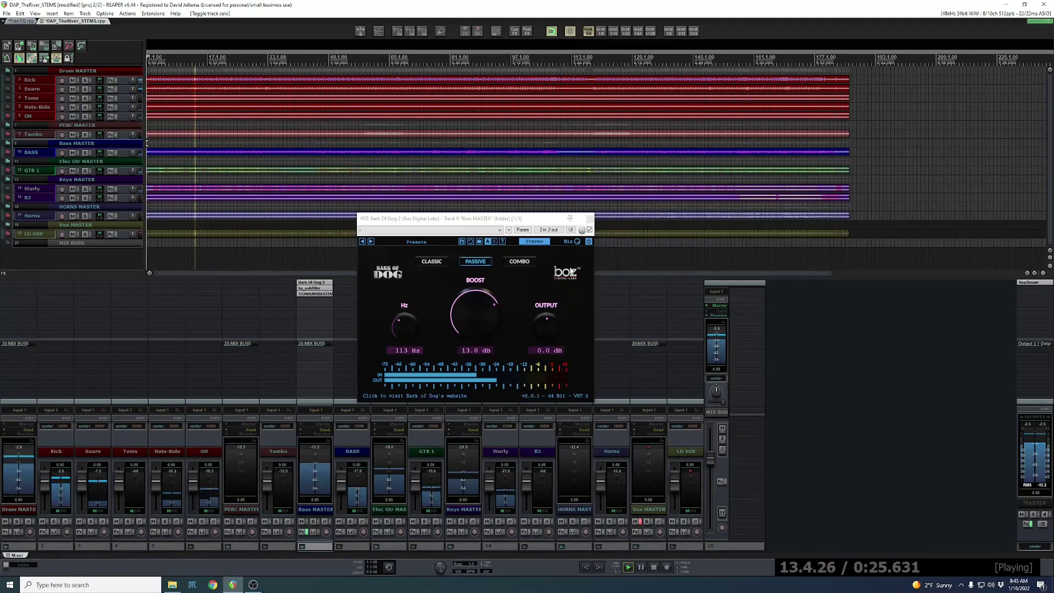
left_click(589, 243)
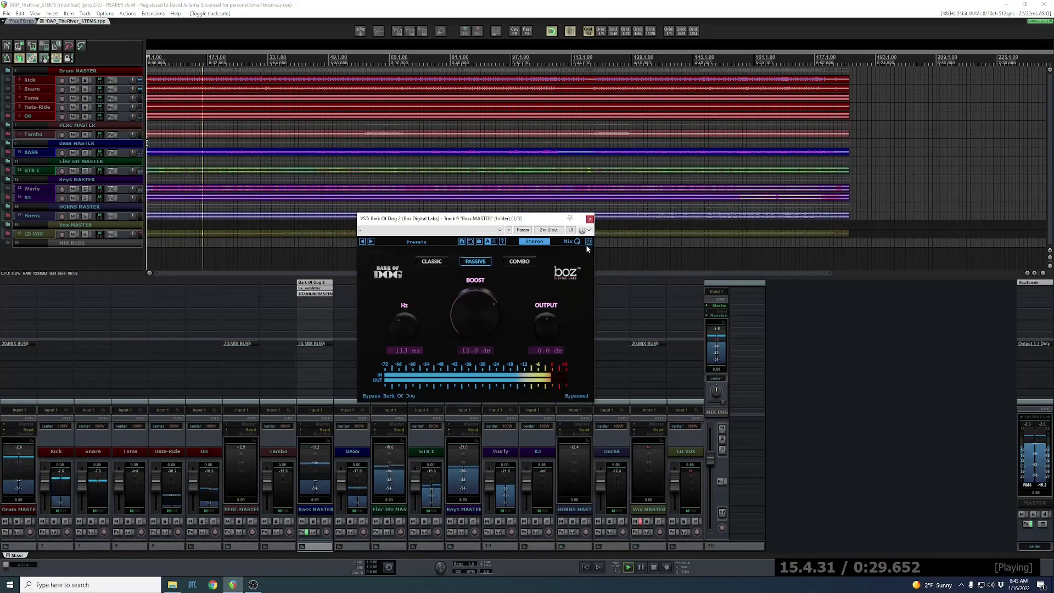
left_click(589, 243)
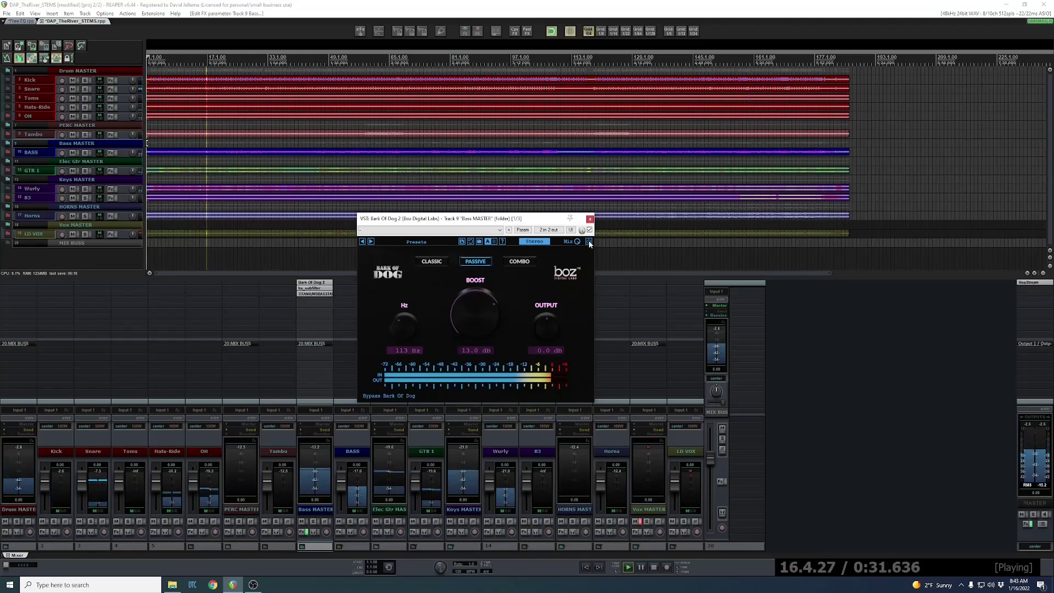
left_click(589, 243)
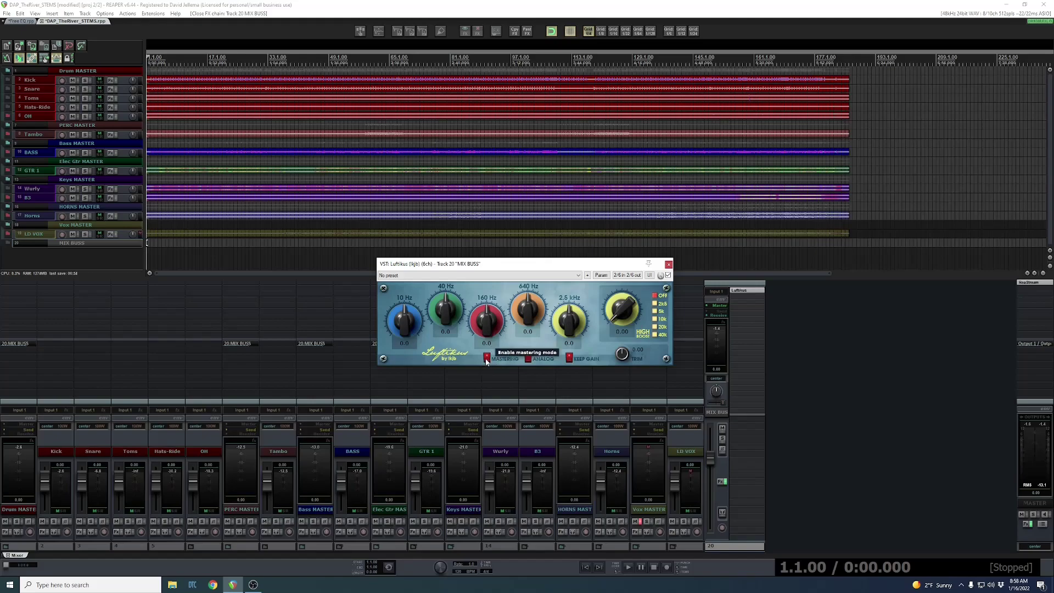
Raise Luftikus's 160 Hz band to 1 on the MIX BUSS and try its high boost at 2.5 kHz and 40 kHz
mouse_move(488, 330)
left_mouse_down()
mouse_move(486, 322)
mouse_move(489, 331)
left_mouse_up()
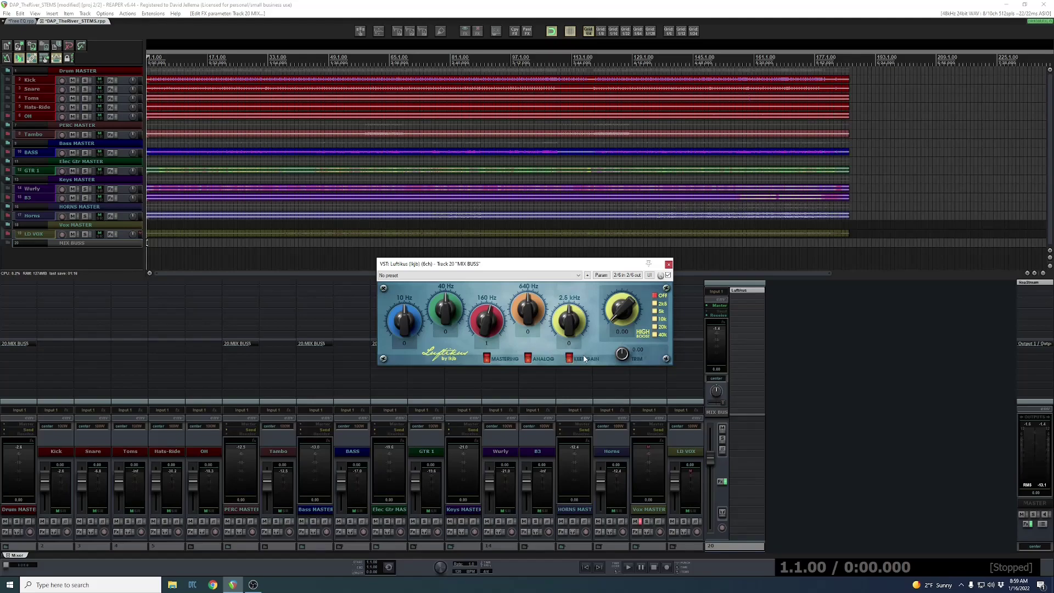
left_click(655, 304)
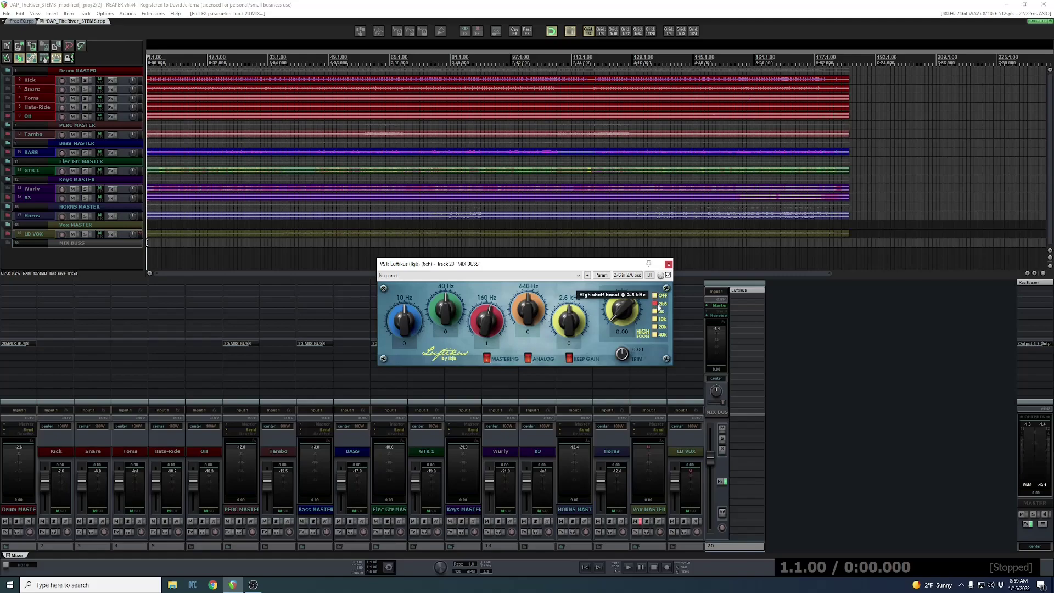
left_click(654, 335)
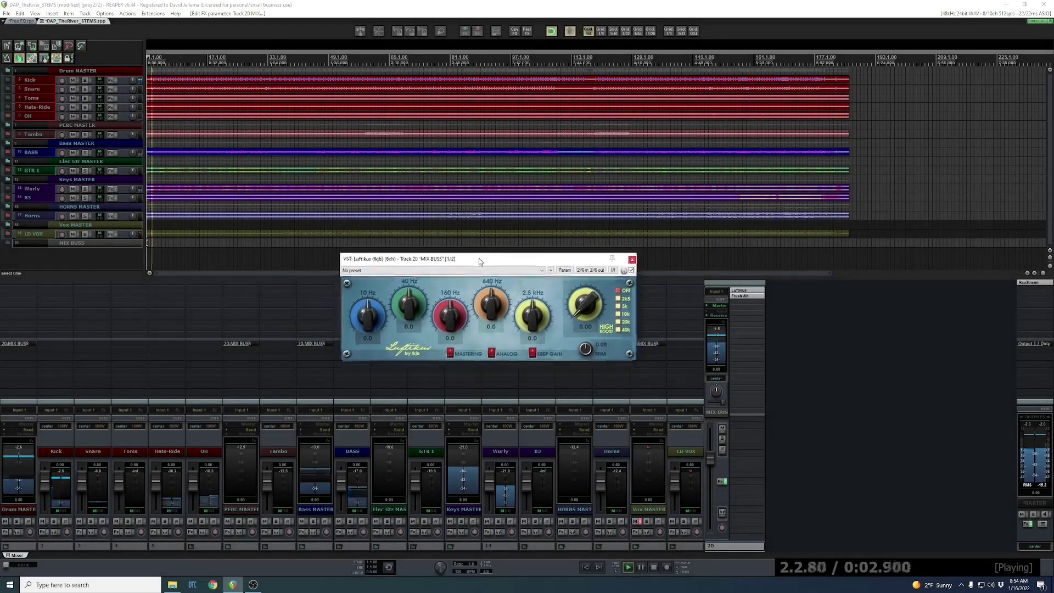
Enable Luftikus's mastering mode, boost the 10 Hz and 40 Hz bands, and set 160 Hz to 1 and 640 Hz to -1
left_click(450, 353)
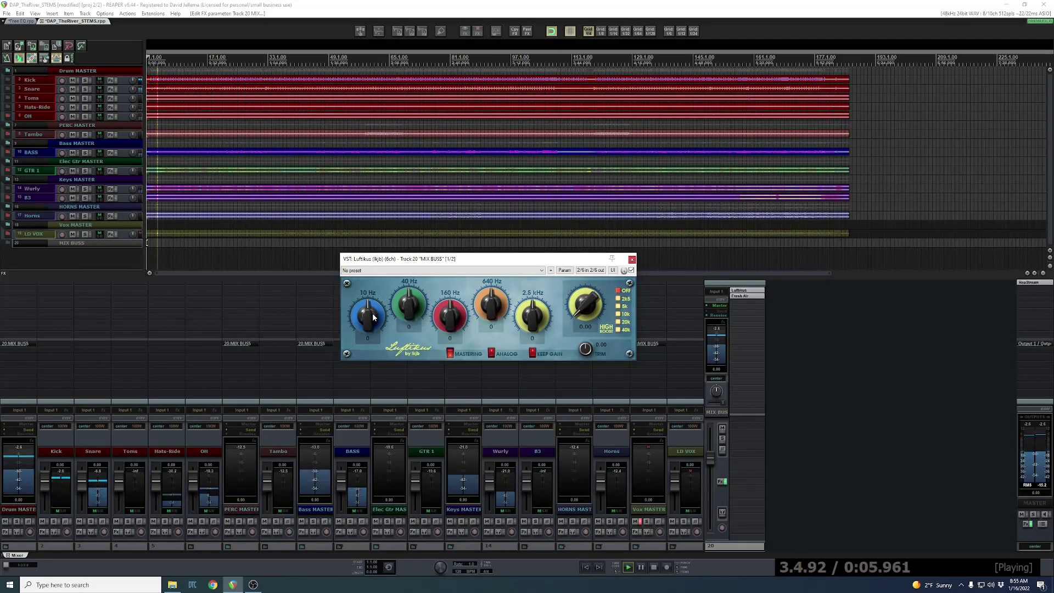
left_click_drag(409, 305, 410, 300)
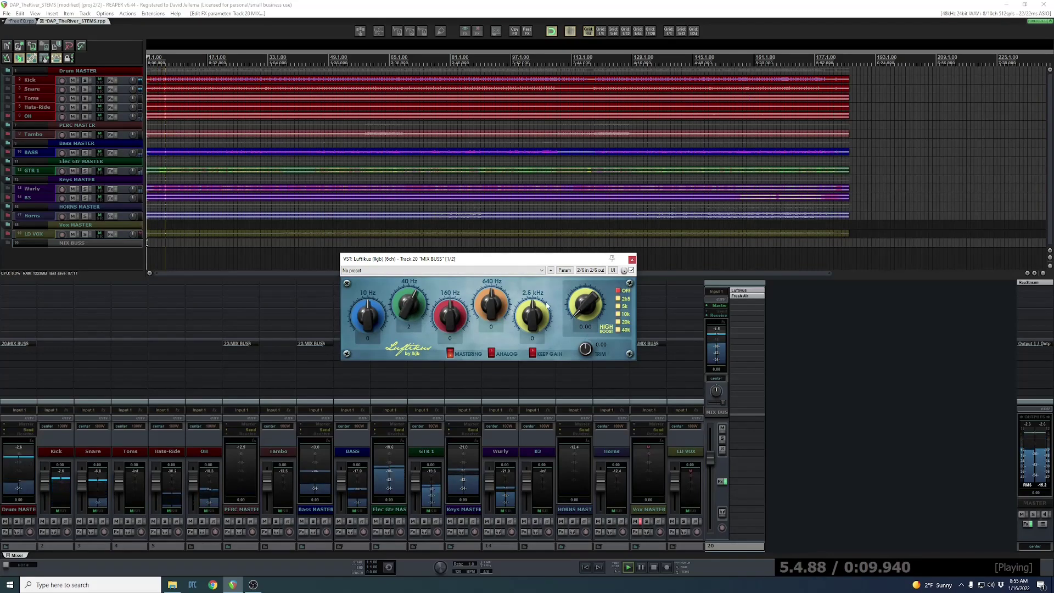
left_click_drag(490, 304, 490, 308)
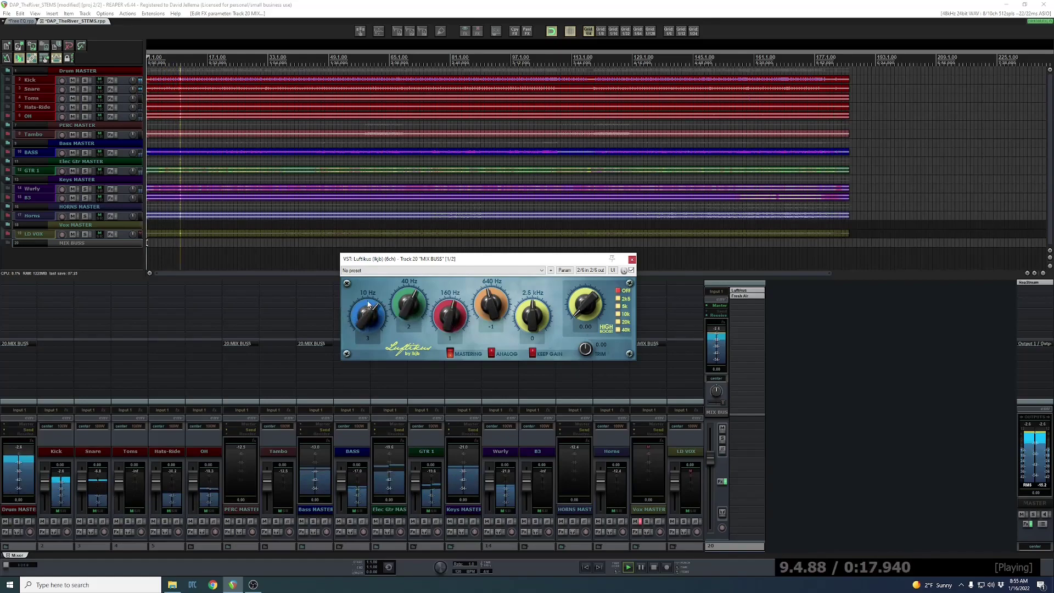
Set Luftikus's high boost to 6.0 at 10 kHz after trying 20 kHz, and bypass the plugin for comparison
left_click(619, 315)
left_click_drag(584, 307, 584, 275)
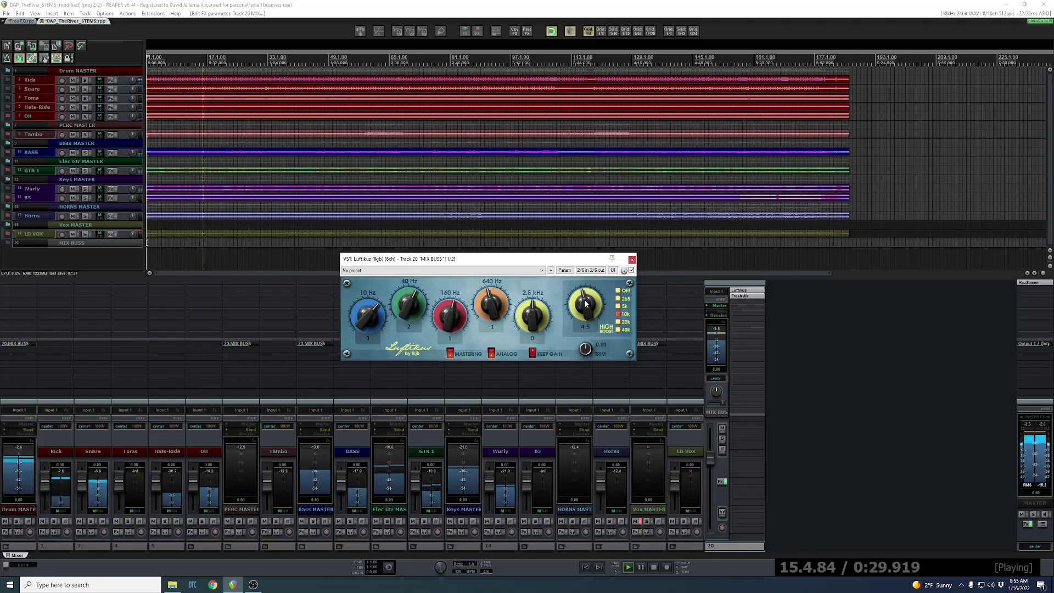
left_click_drag(584, 307, 606, 329)
left_click(619, 322)
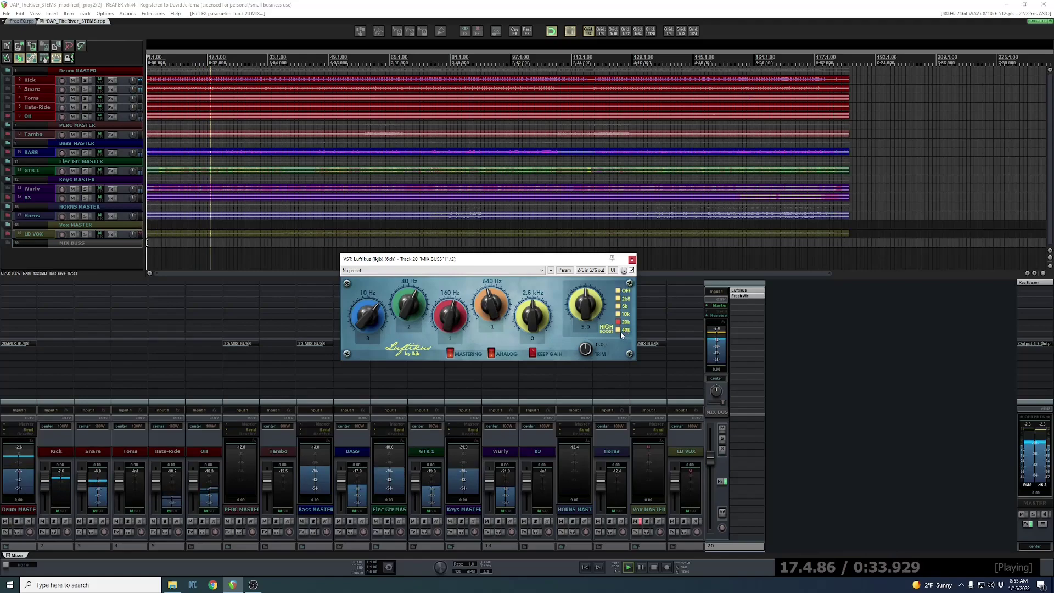
left_click(618, 314)
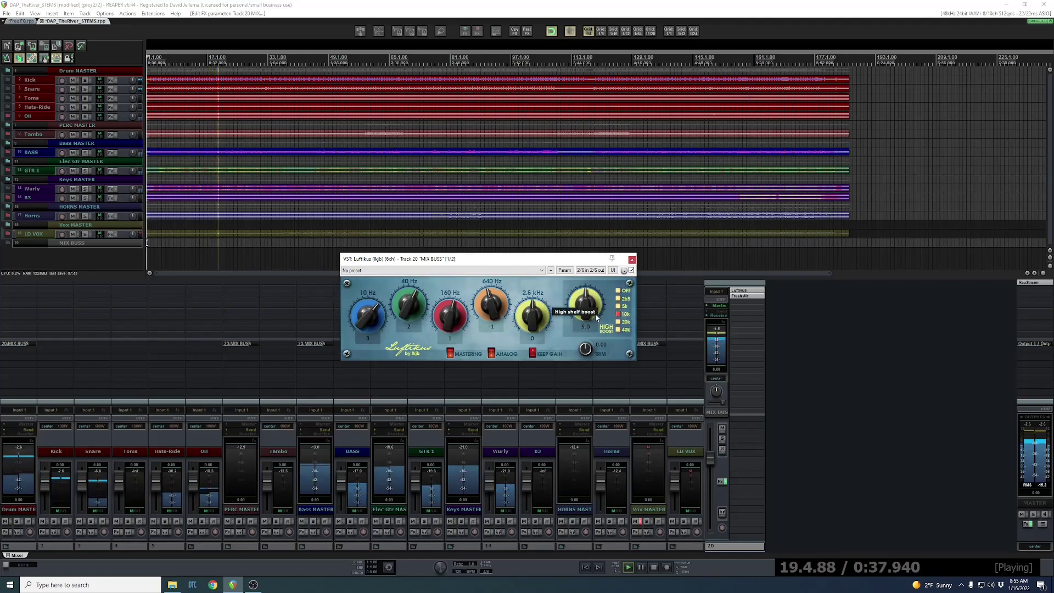
left_click_drag(584, 312, 597, 297)
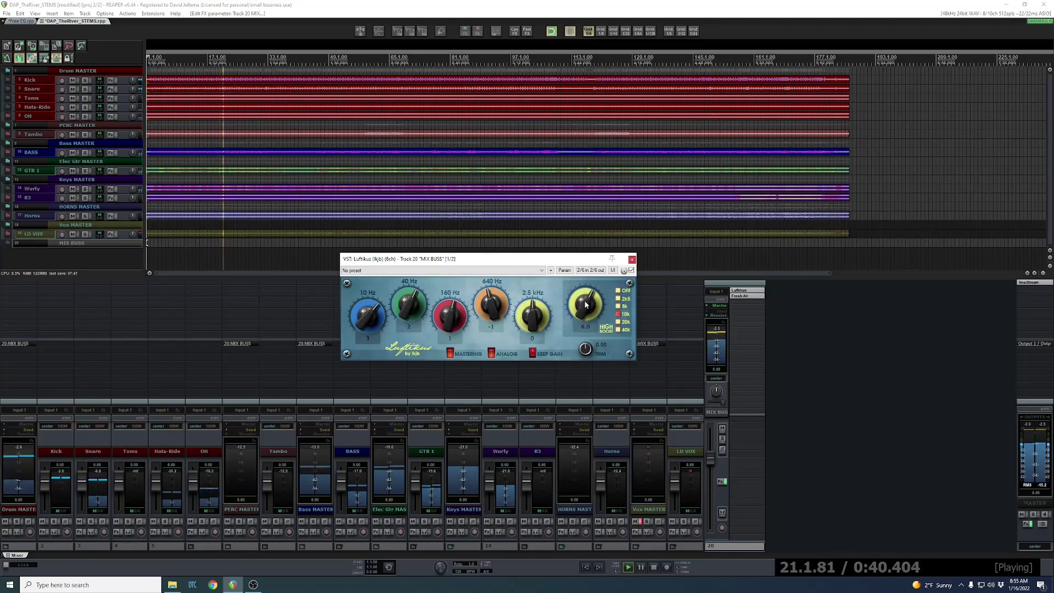
left_click(631, 270)
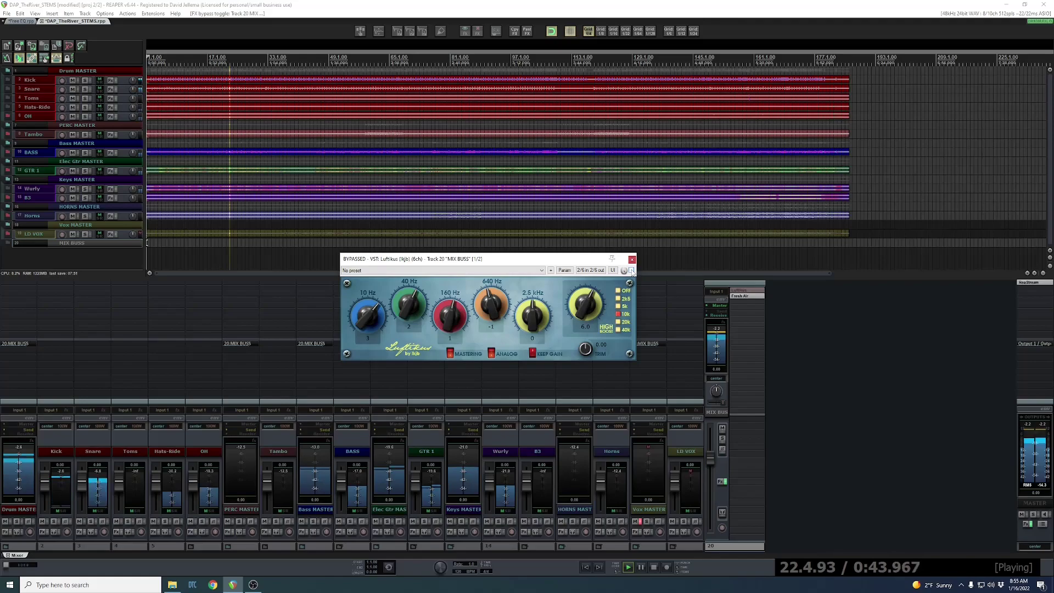
Reactivate Luftikus, readjust its 10 kHz high boost, and compare the mix with the plugin bypassed and active
left_click(631, 270)
left_click_drag(602, 305, 586, 330)
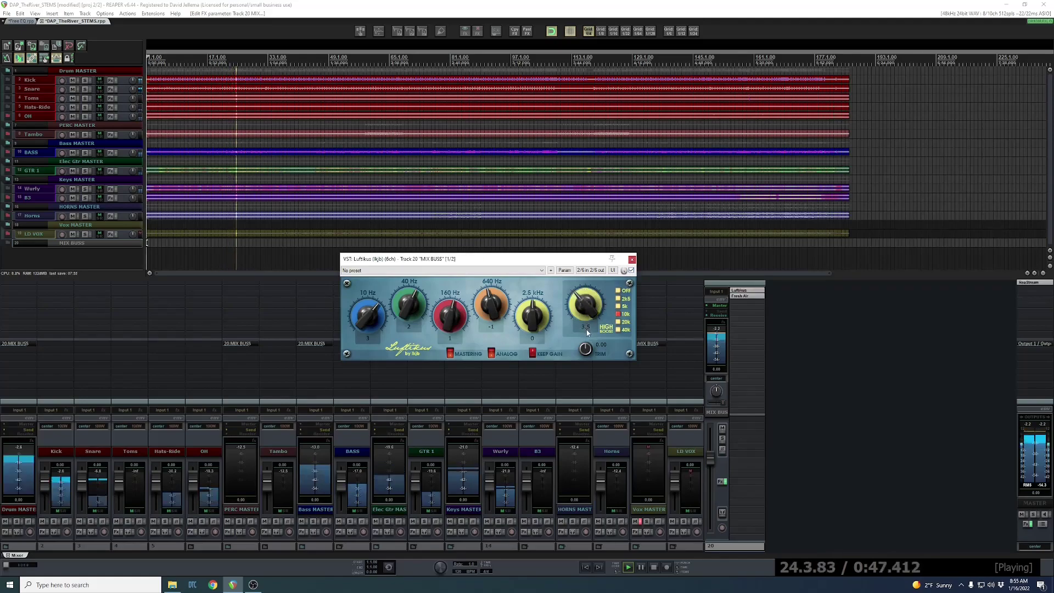
left_click(631, 271)
left_click(632, 270)
Switch Luftikus's high boost to 40 kHz, settle it at 6.0 after trying 7.0, and compare the mix bypassed and active
left_click(618, 330)
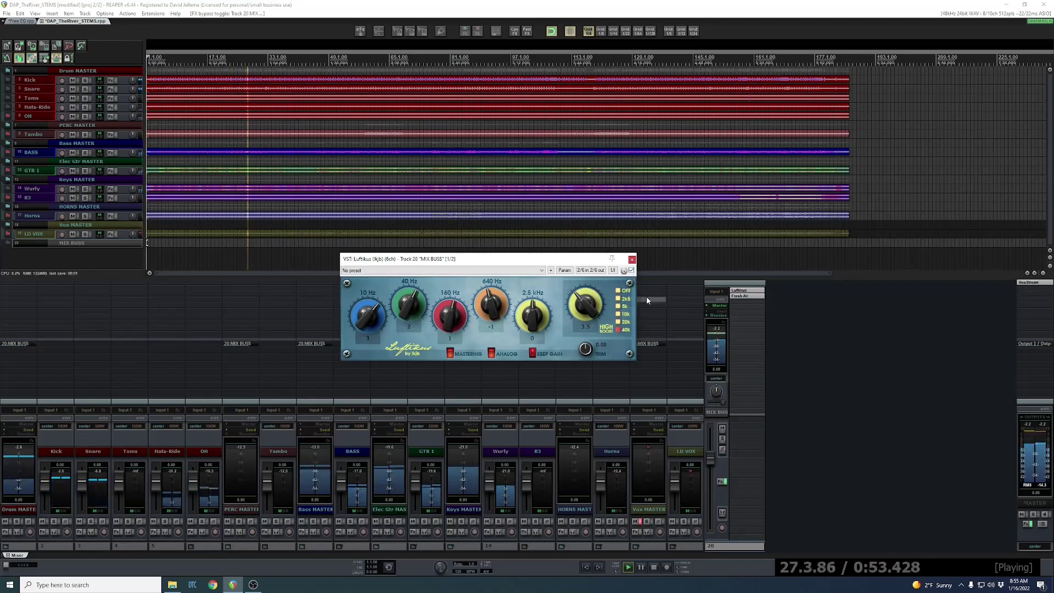
left_click(631, 271)
left_click(631, 270)
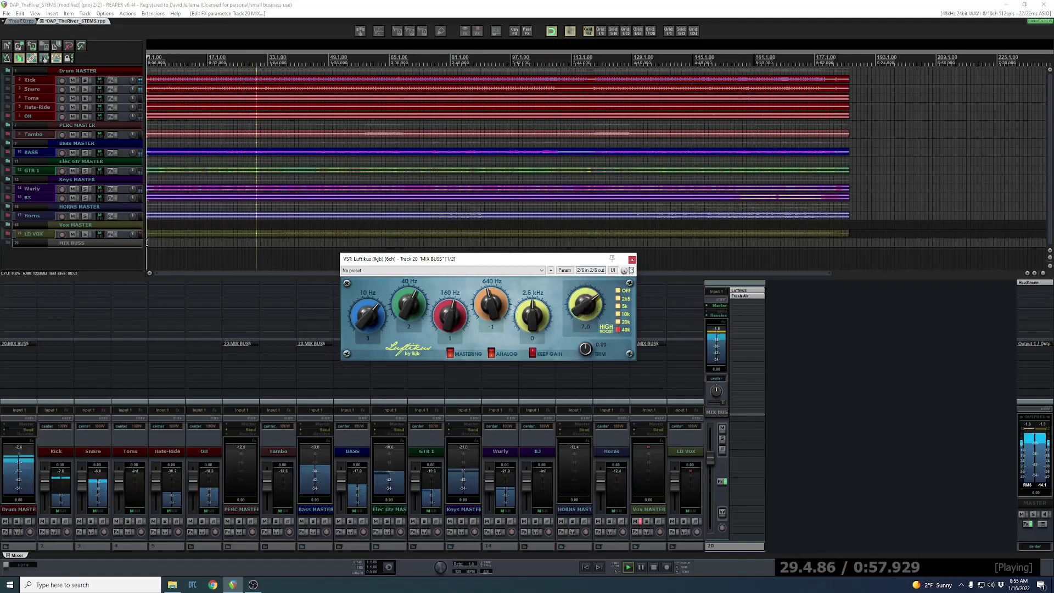
left_click(631, 270)
left_click(631, 271)
scroll(574, 313, "down", 2)
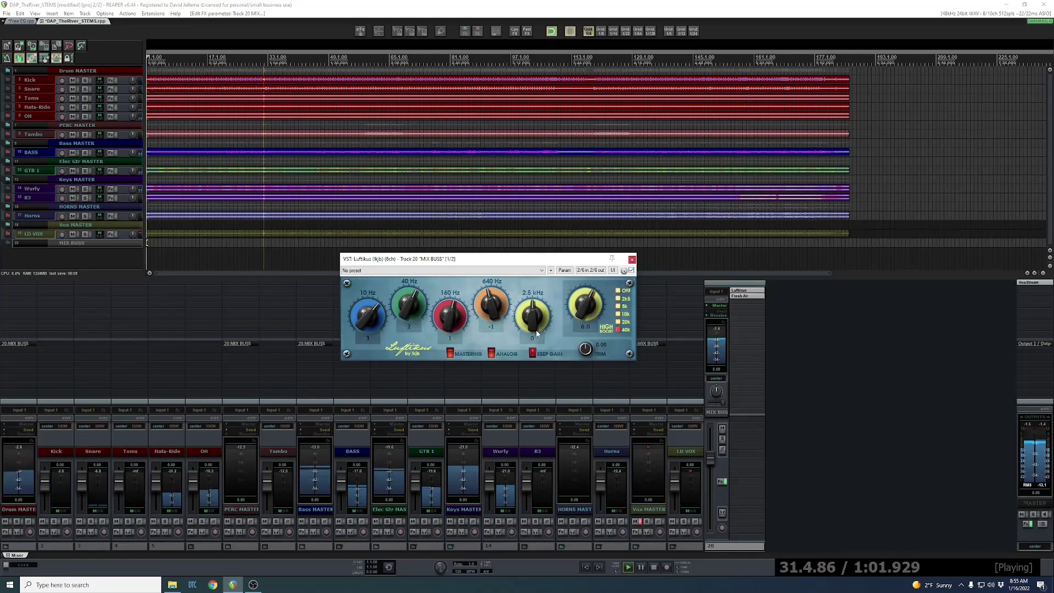
left_click(631, 270)
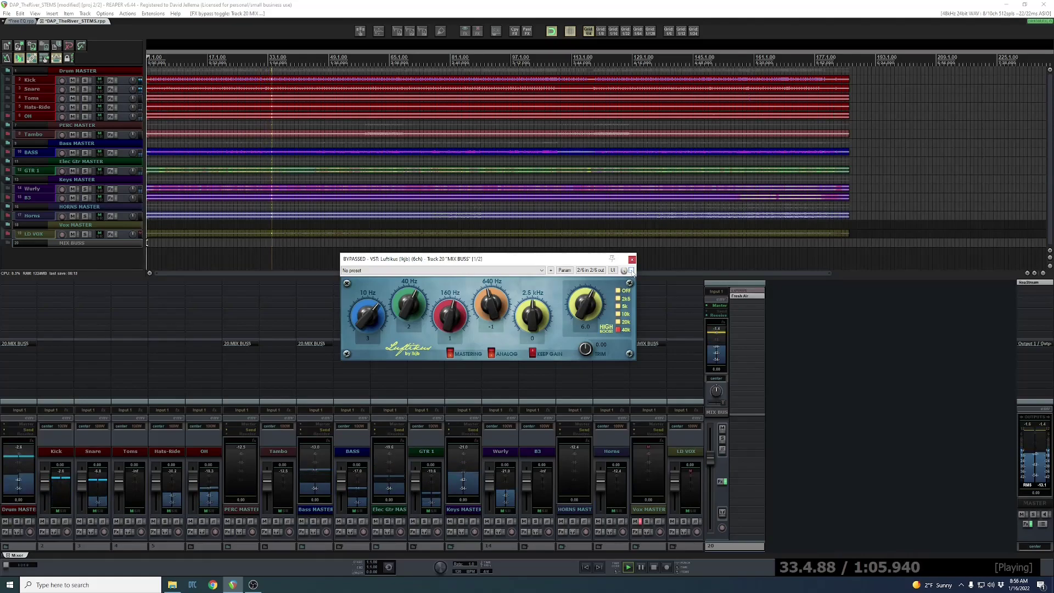
left_click(631, 270)
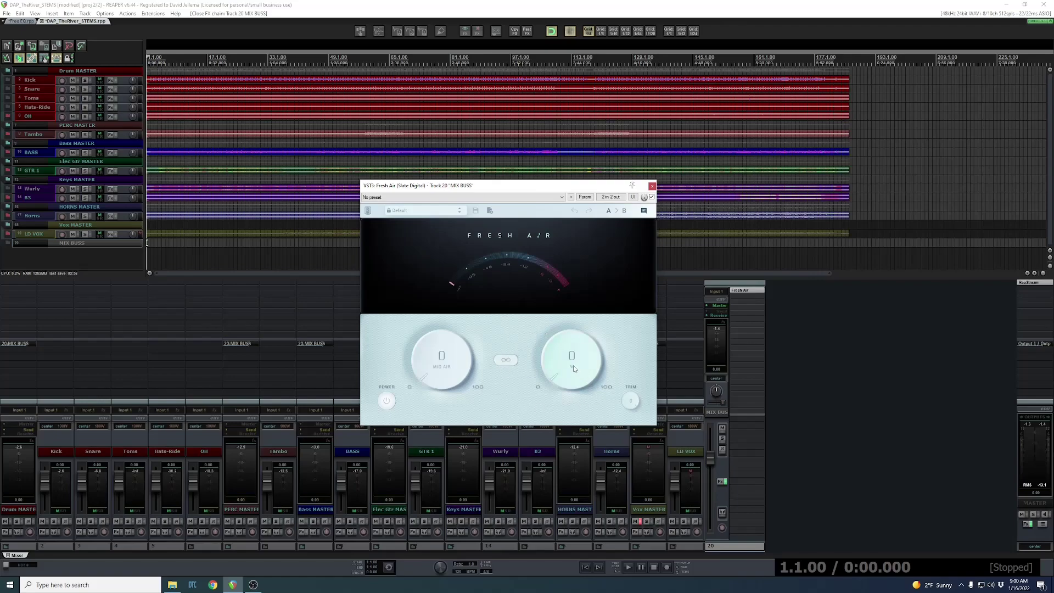
Try Fresh Air's High Air alone at 2 and both knobs linked at 9, resetting them to 0 each time
left_click_drag(575, 369, 575, 363)
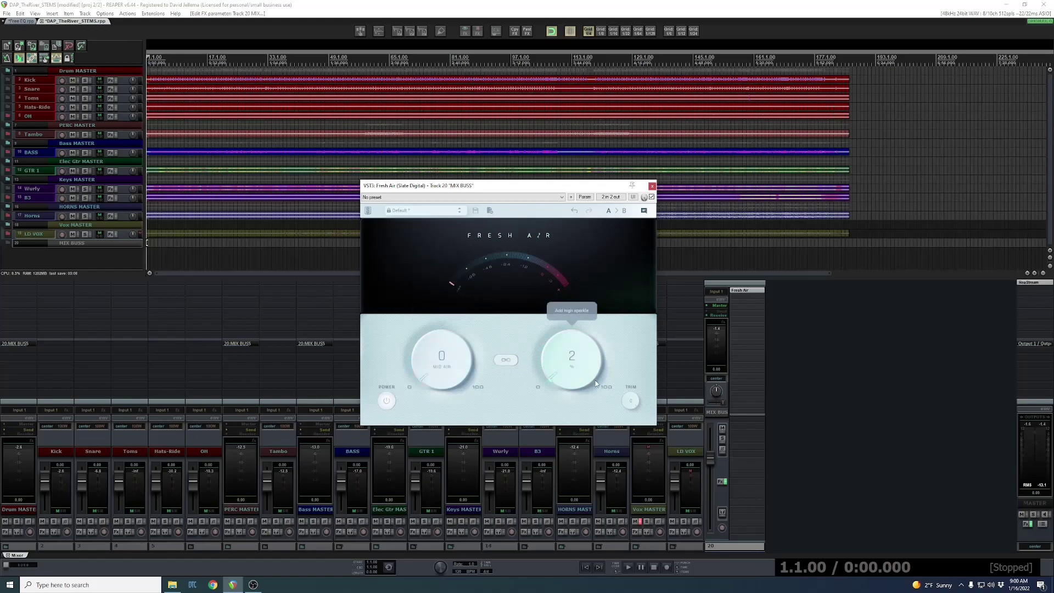
double_click(564, 369)
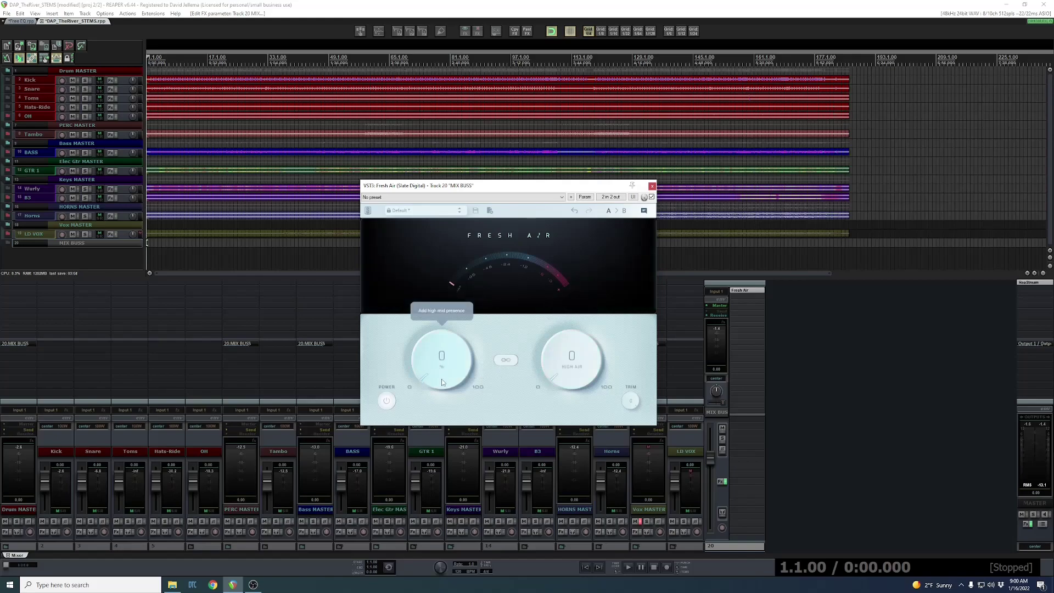
left_click(507, 361)
scroll(442, 361, "up", 6)
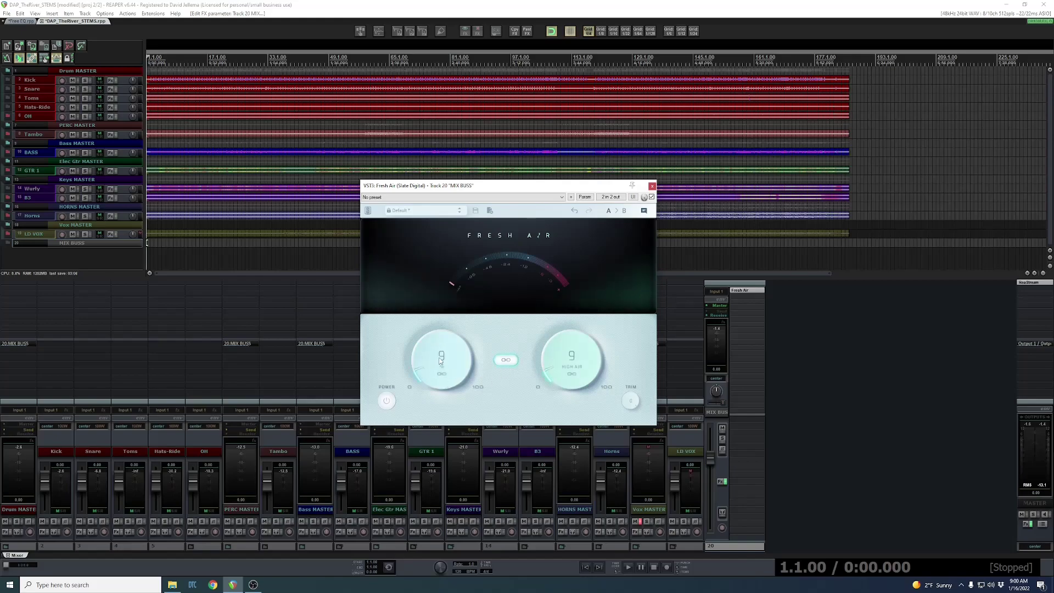
double_click(442, 360)
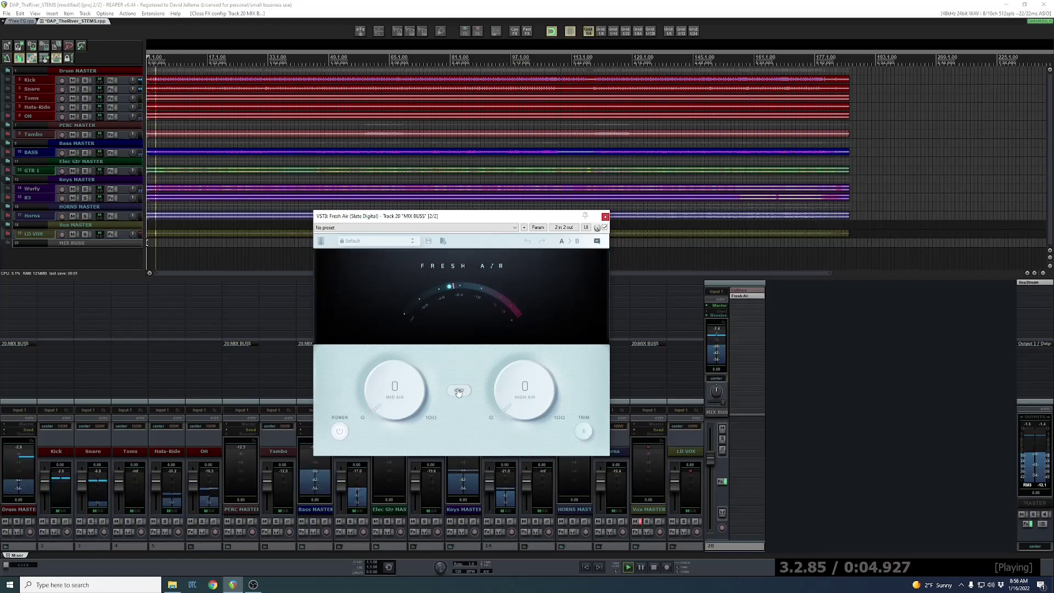
Set Fresh Air's High Air to 39 and Mid Air to 22 on the MIX BUSS, comparing the sound bypassed and active
left_click(341, 430)
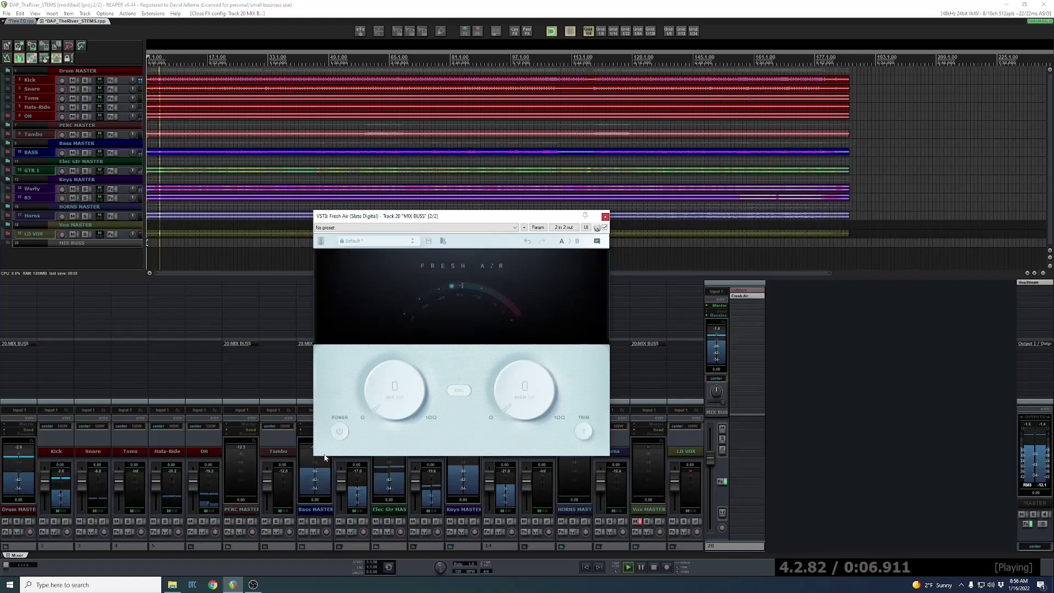
left_click(345, 431)
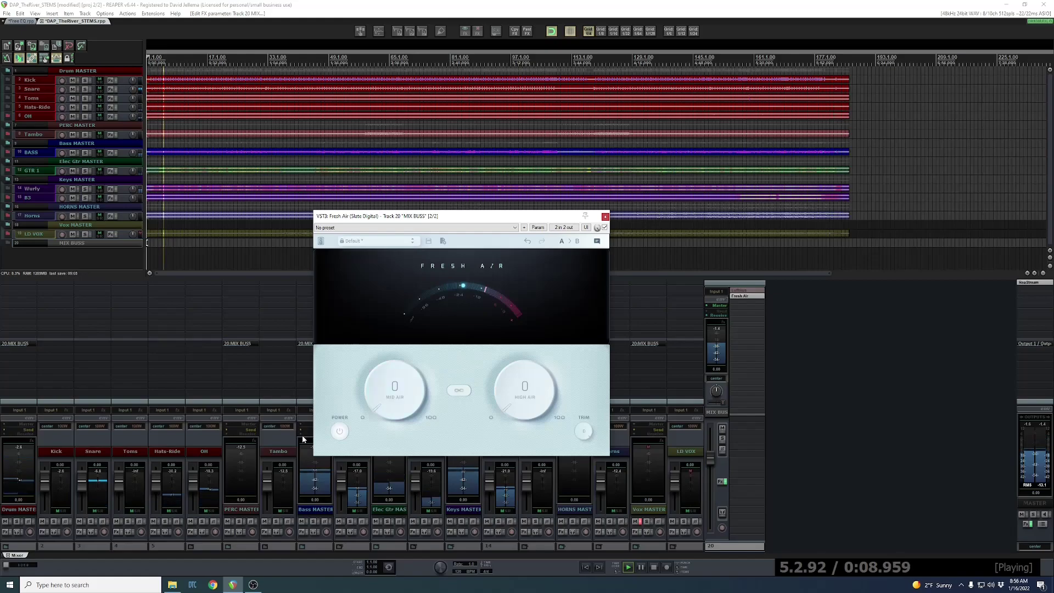
mouse_move(525, 408)
left_mouse_down()
mouse_move(532, 311)
mouse_move(524, 344)
left_mouse_up()
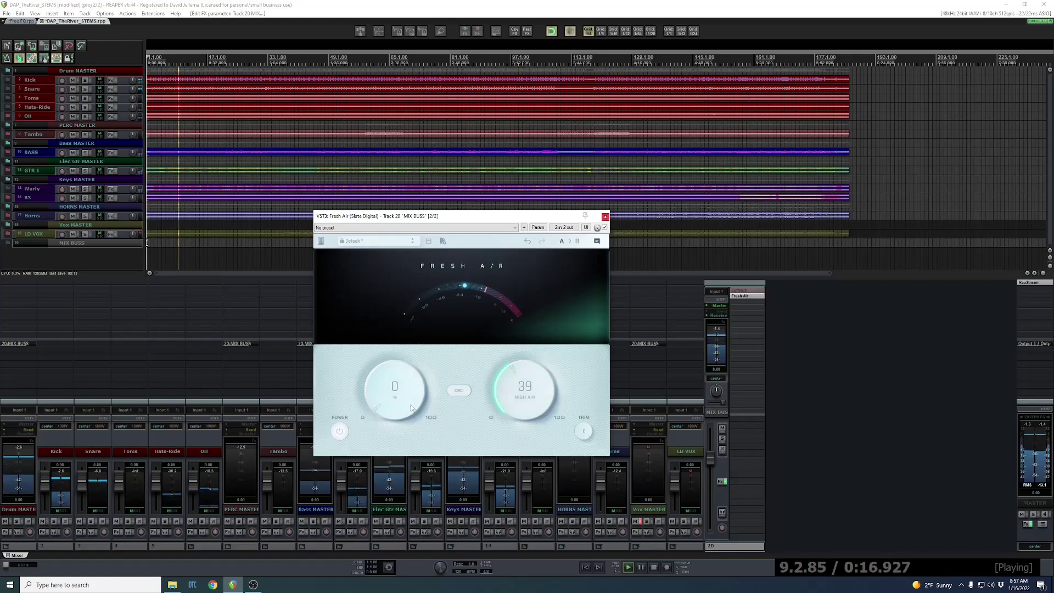
mouse_move(393, 407)
left_mouse_down()
mouse_move(398, 361)
mouse_move(395, 371)
left_mouse_up()
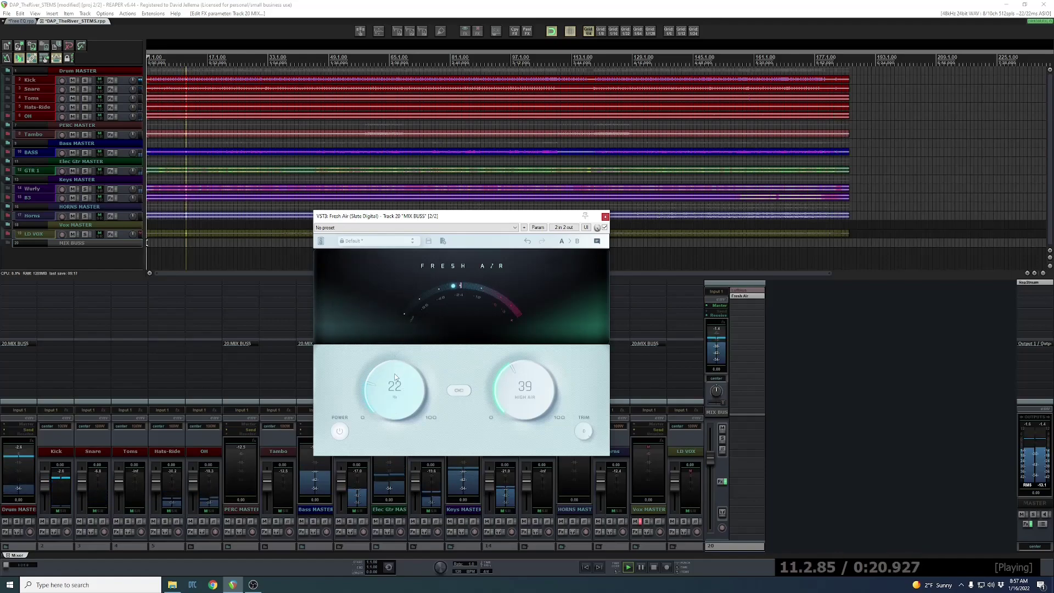
left_click(604, 227)
left_click(605, 227)
Reduce Fresh Air's High Air to 28 and Mid Air to 16, and compare the mix with the plugin bypassed and active
left_click_drag(532, 393, 525, 403)
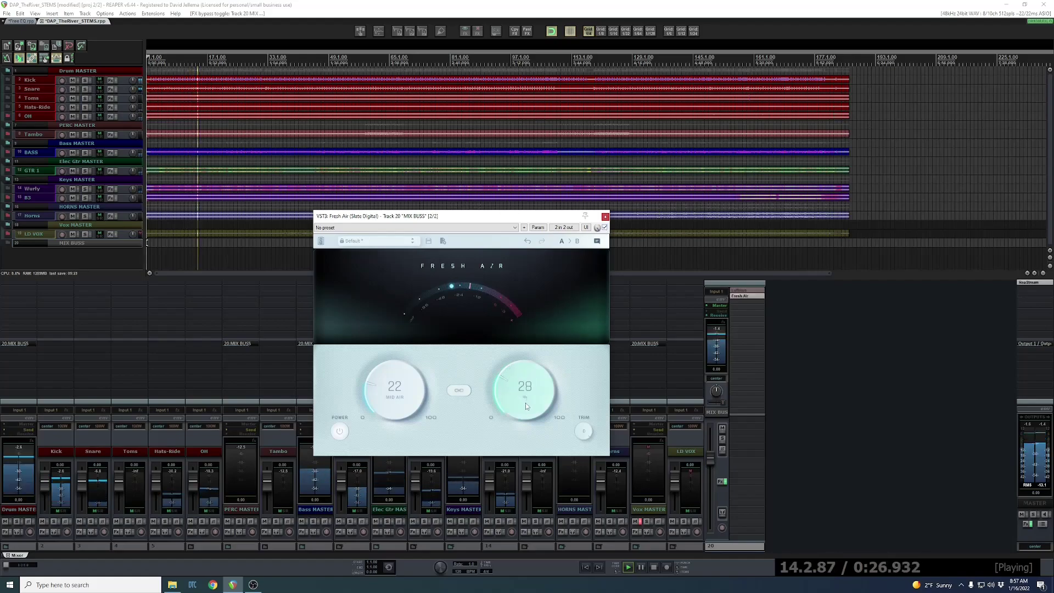
scroll(371, 401, "down", 2)
scroll(373, 401, "down", 4)
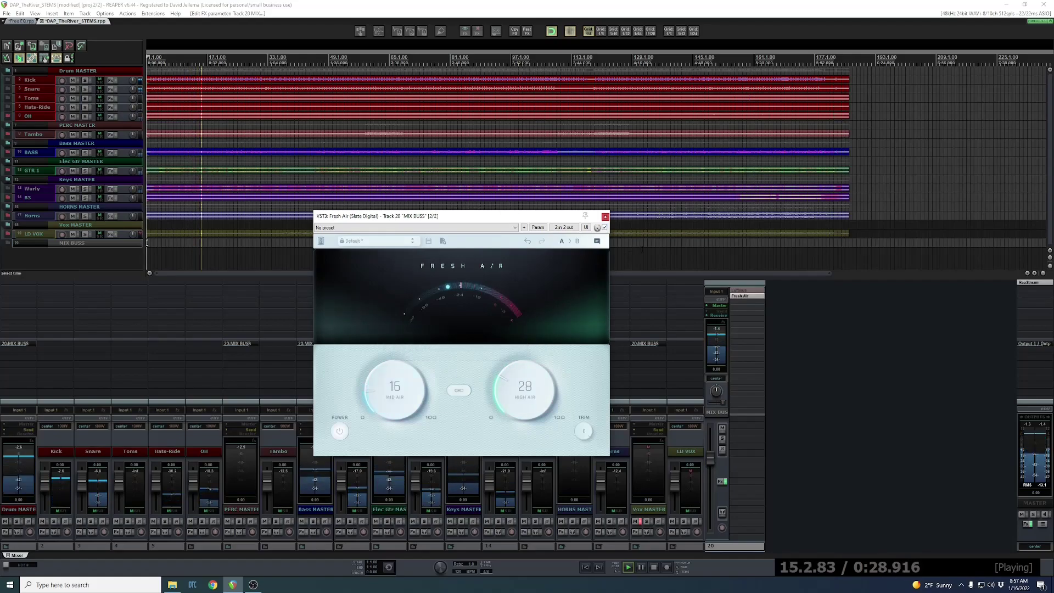
left_click(605, 228)
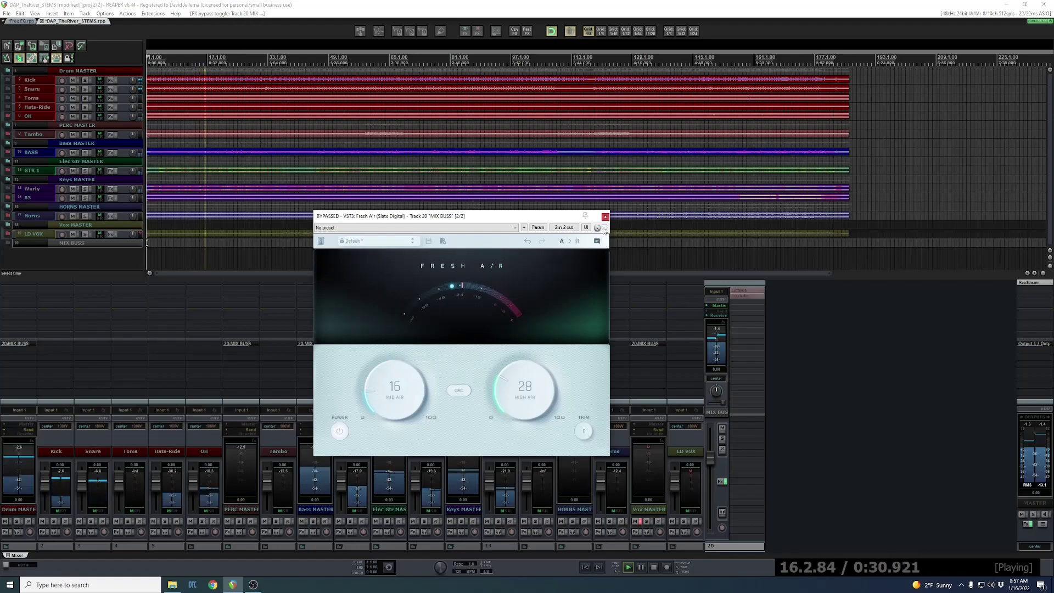
left_click(605, 227)
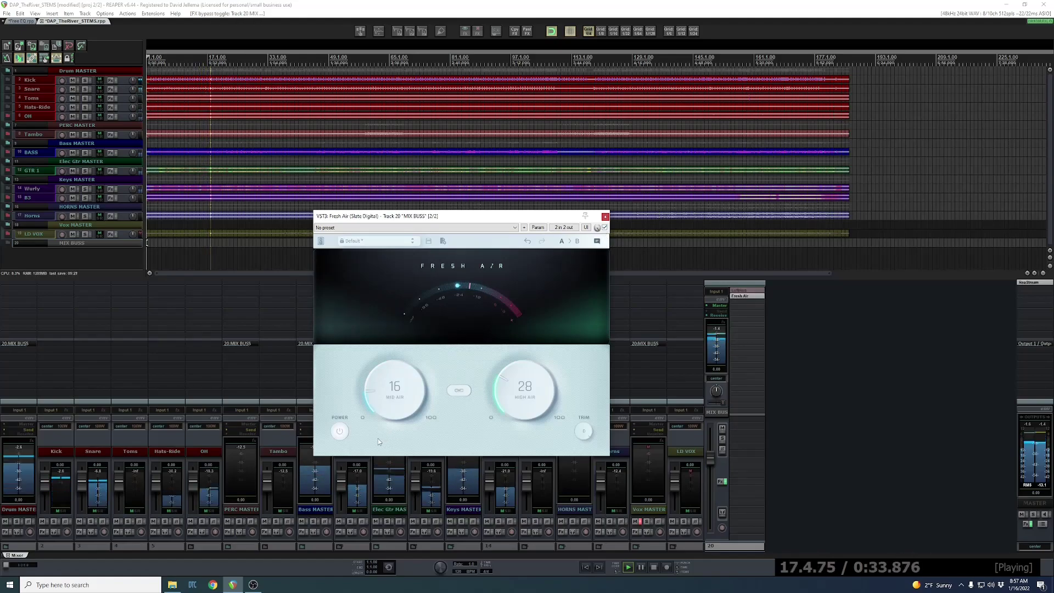
left_click(337, 434)
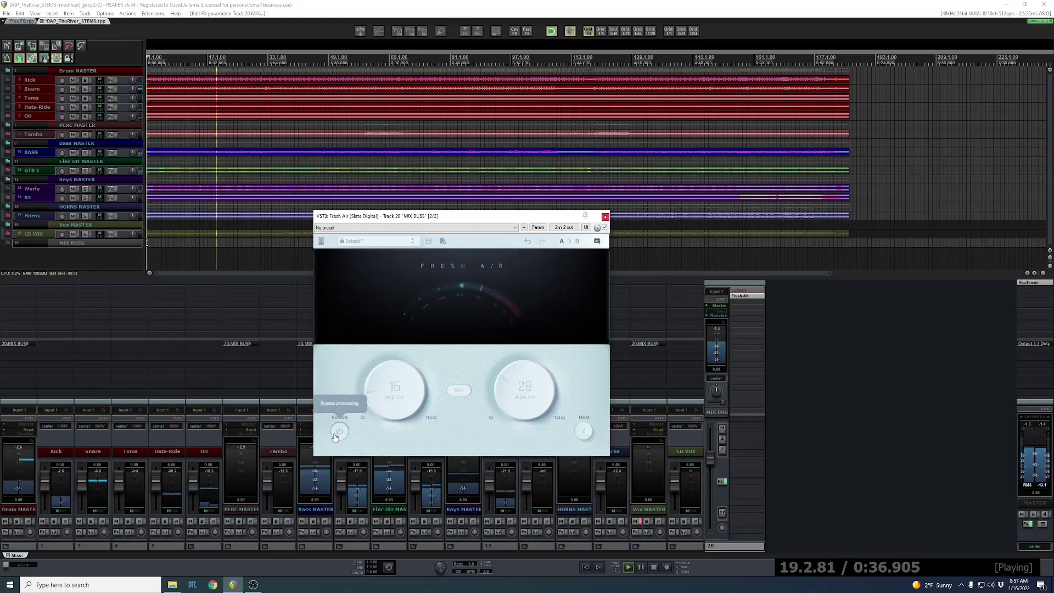
left_click(340, 431)
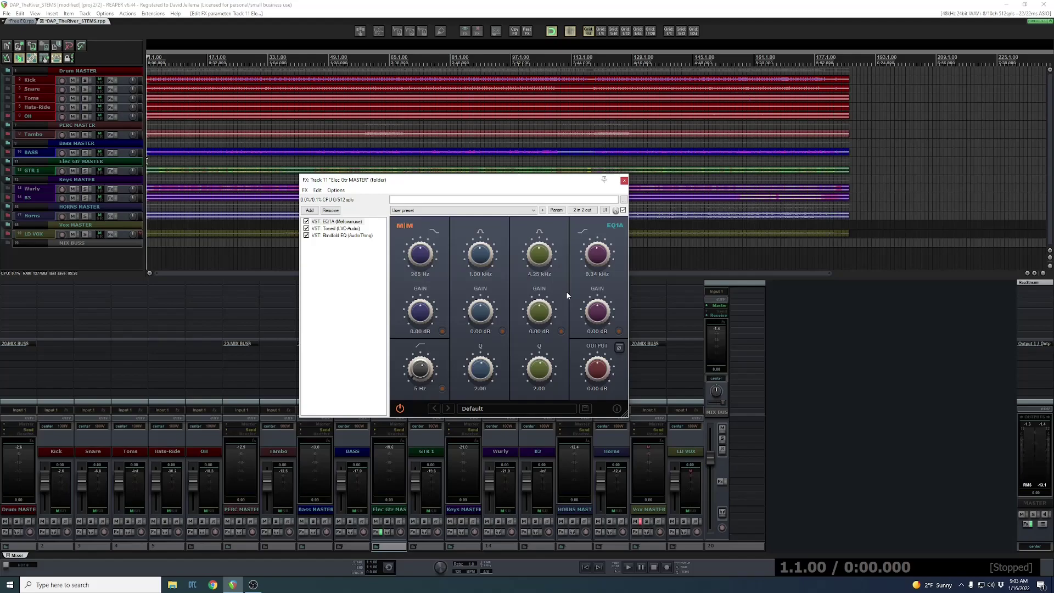
Show the Toned plugin on the Elec Gtr MASTER track and try its 3 Band switch and high-pass channel selector
left_click(340, 229)
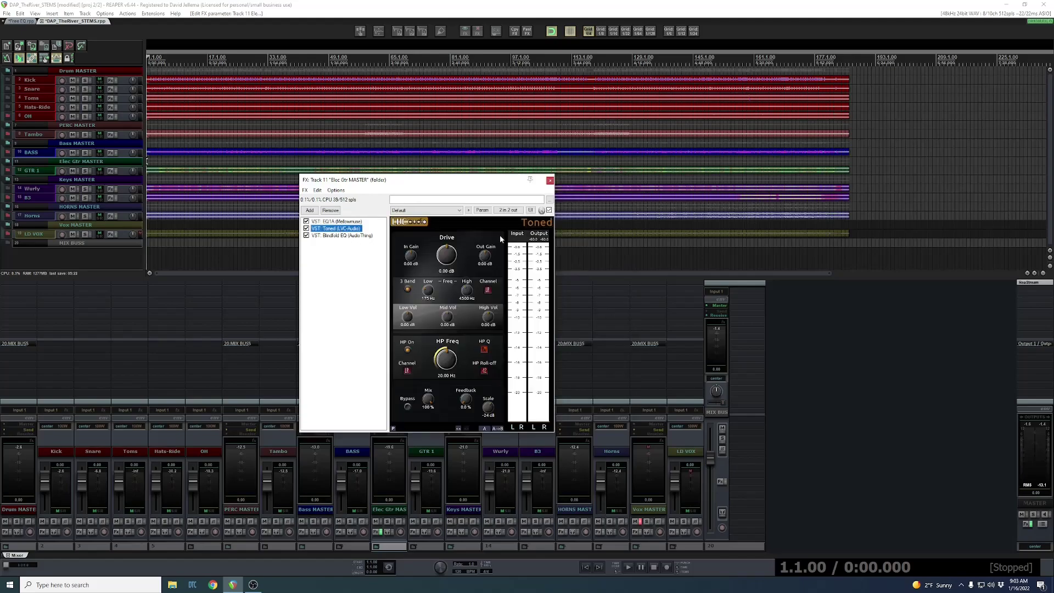
left_click_drag(473, 183, 504, 186)
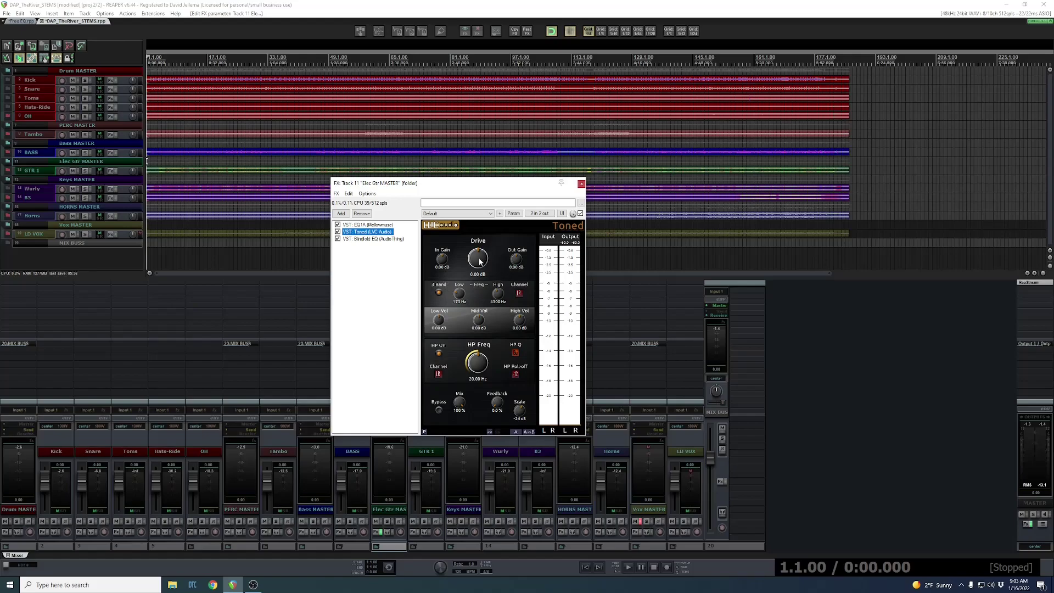
left_click(440, 293)
left_click(439, 292)
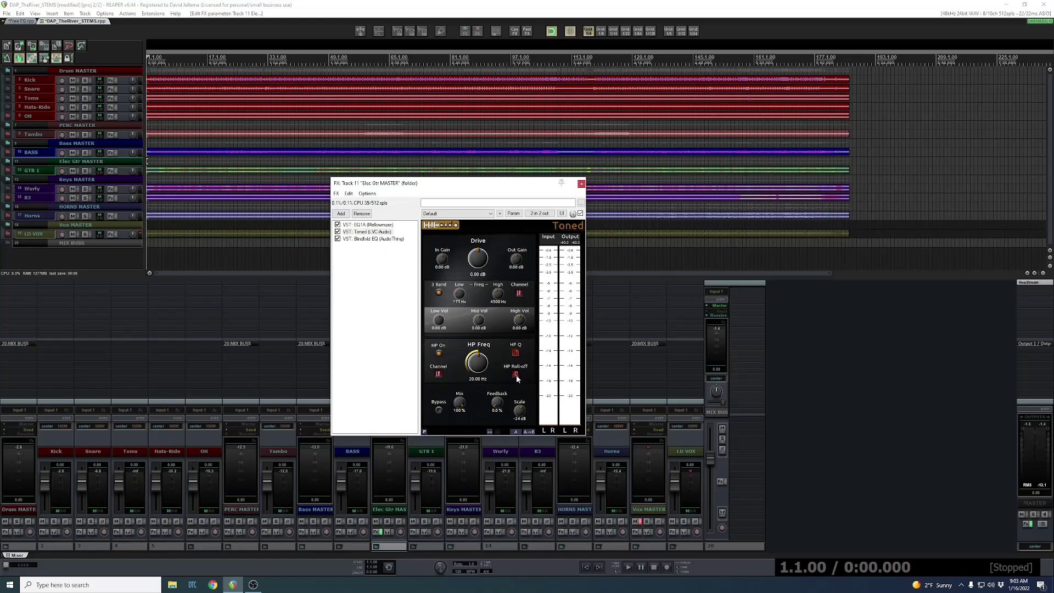
left_click(438, 374)
Show Blindfold EQ on the Elec Gtr MASTER, try its low-mid frequency and gain, reset the gain, and toggle soft clip
left_click(369, 240)
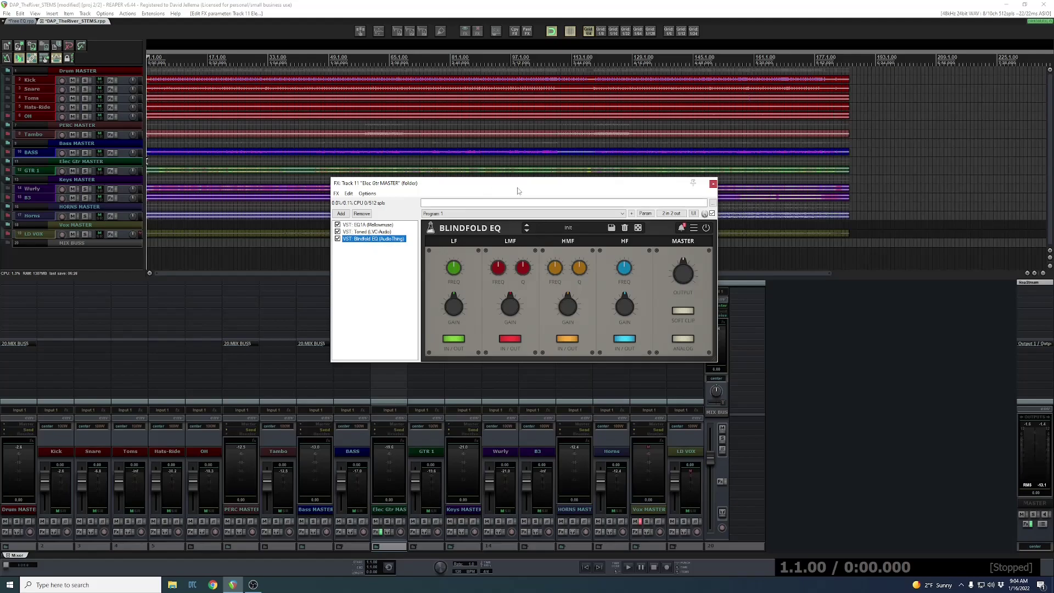
left_click_drag(540, 187, 488, 220)
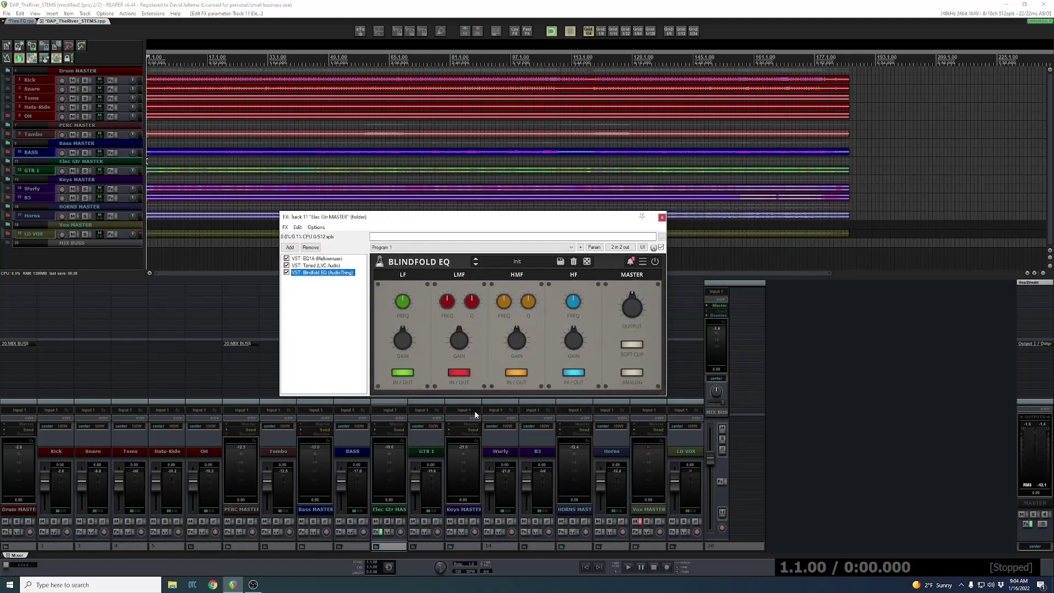
left_click(448, 306)
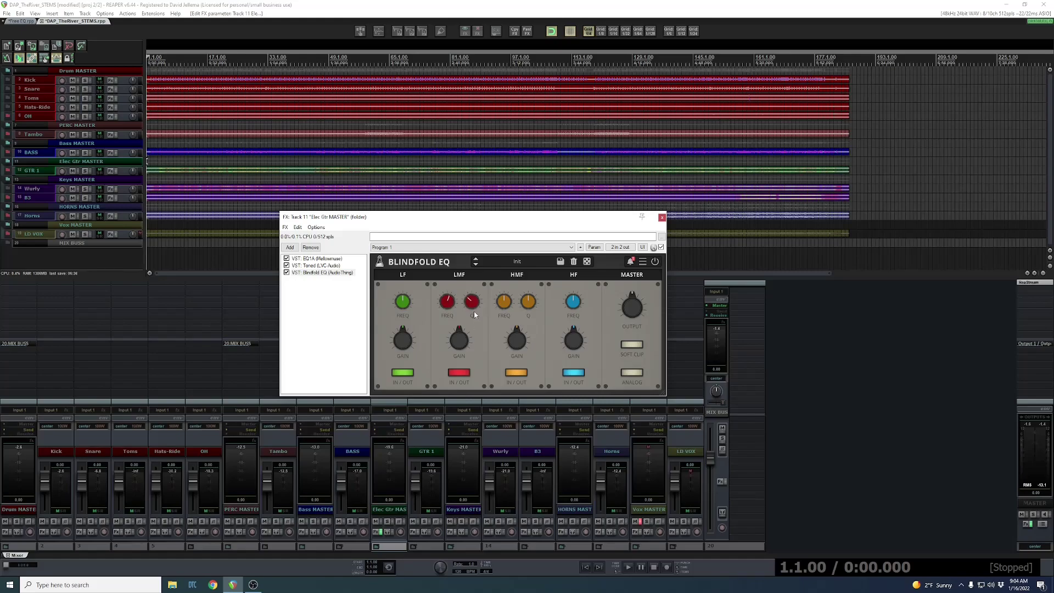
left_click_drag(468, 341, 461, 352)
double_click(459, 341)
left_click(632, 346)
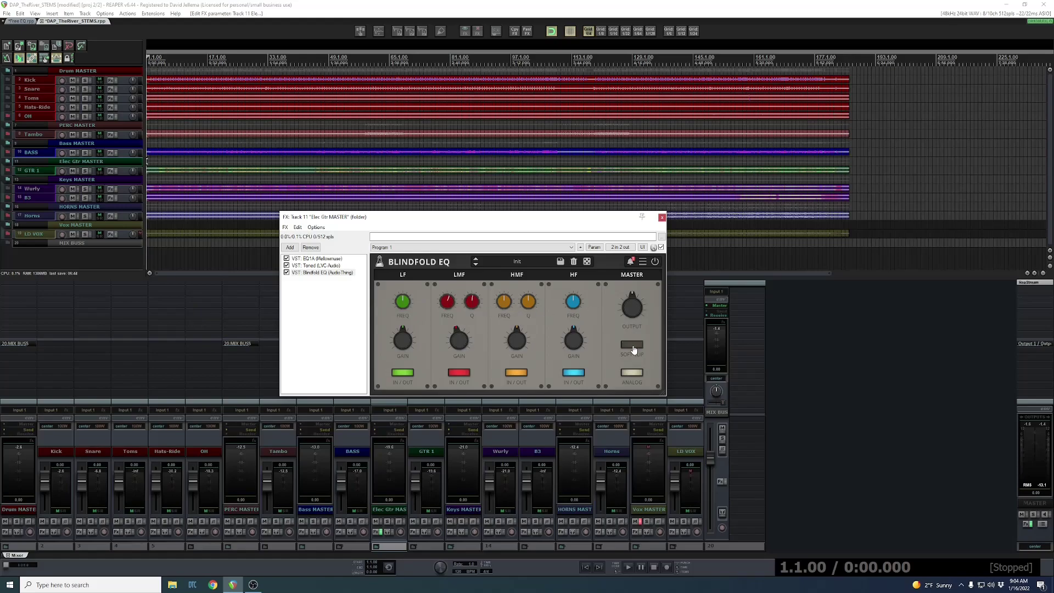